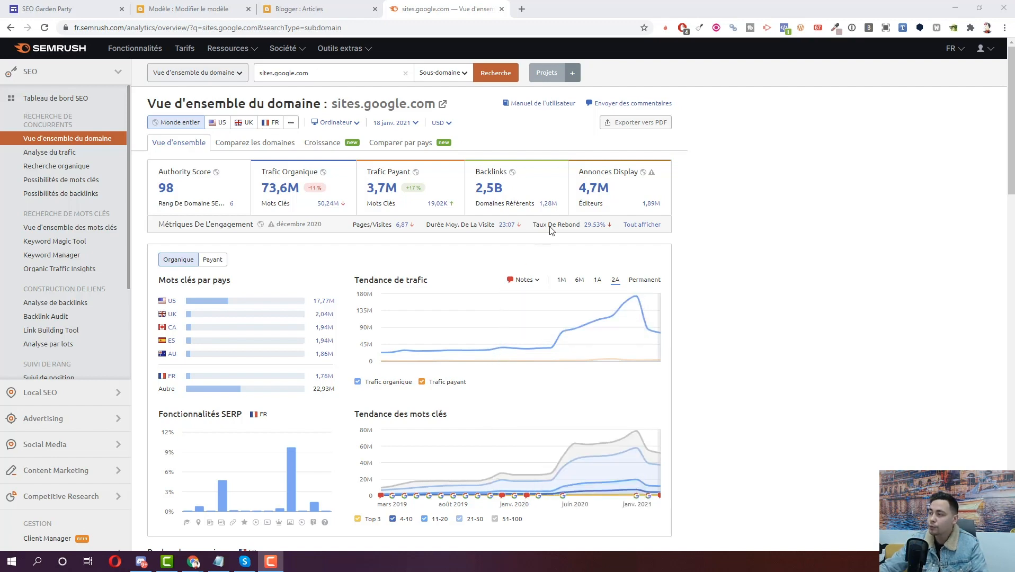
Step: Examine the sites.google.com domain overview's traffic and keyword trends, and open the full details of its top organic keywords
{"action": "scroll", "coordinate": [536, 264], "scroll_direction": "down", "scroll_amount": 6}
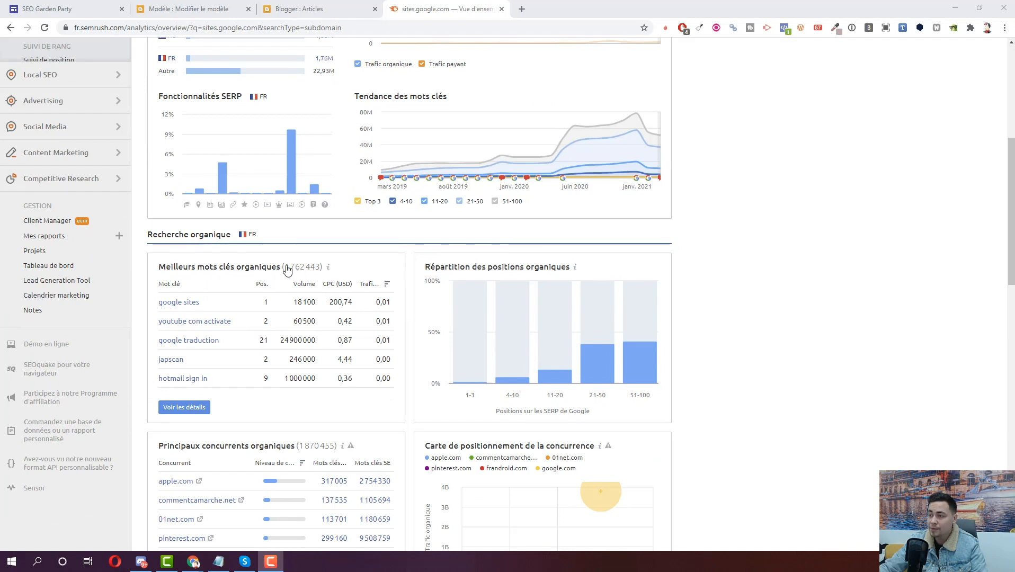
{"action": "scroll", "coordinate": [371, 276], "scroll_direction": "up", "scroll_amount": 3}
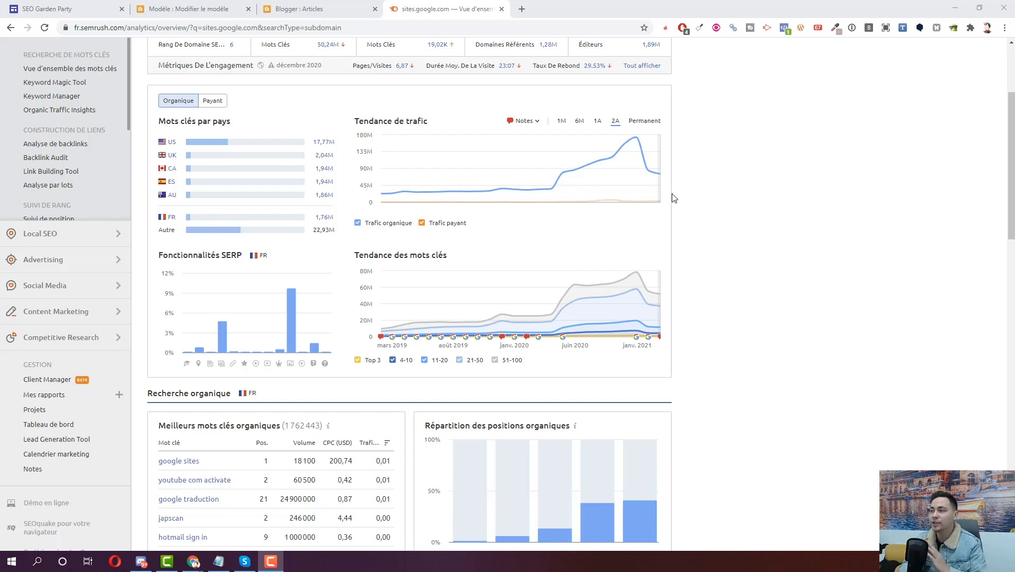
{"action": "scroll", "coordinate": [371, 371], "scroll_direction": "down", "scroll_amount": 1}
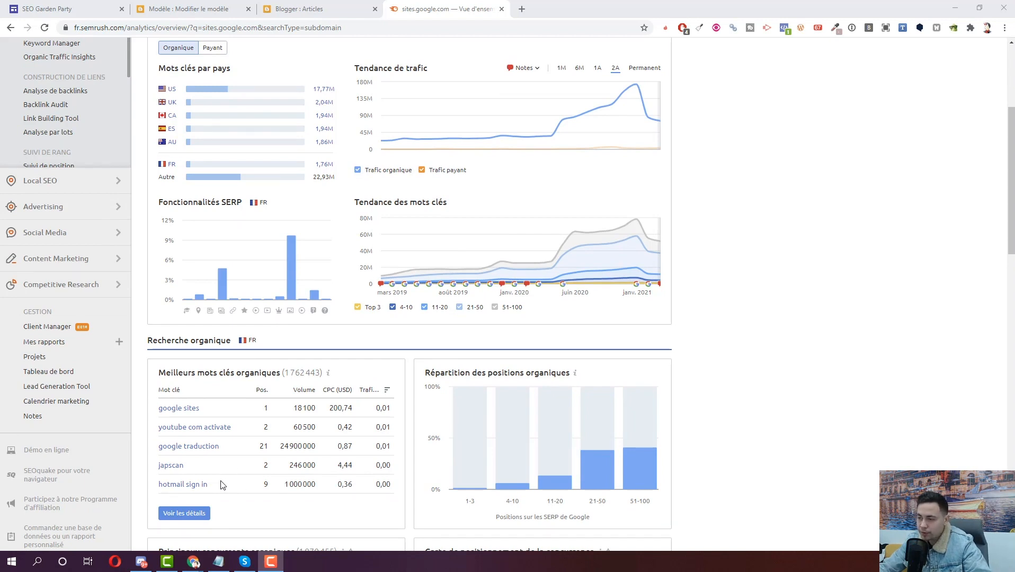
{"action": "left_click", "coordinate": [200, 514]}
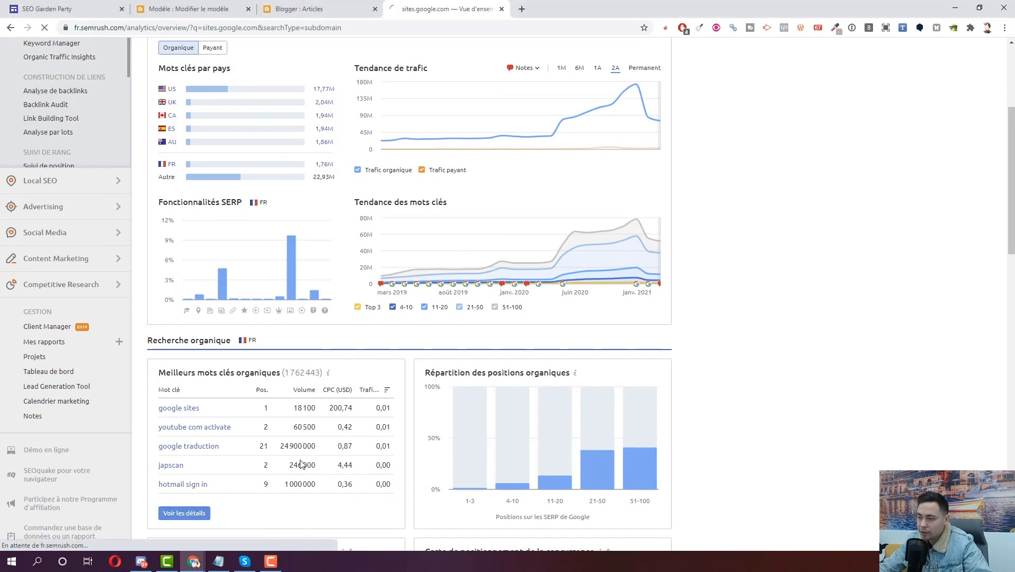
Step: Filter the sites.google.com organic search keywords to positions 11–20
{"action": "scroll", "coordinate": [256, 280], "scroll_direction": "down", "scroll_amount": 10}
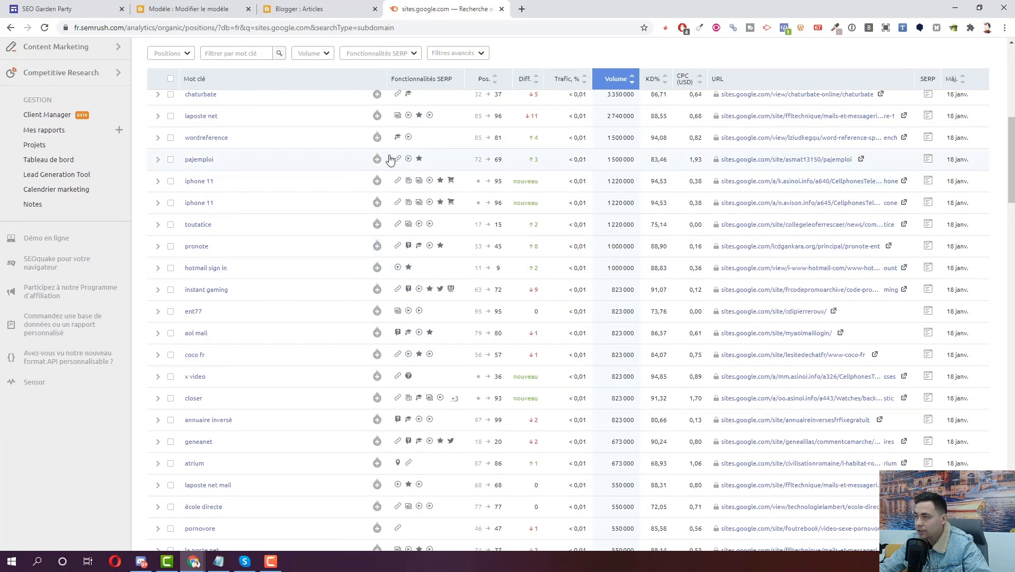
{"action": "scroll", "coordinate": [503, 202], "scroll_direction": "up", "scroll_amount": 1}
{"action": "scroll", "coordinate": [496, 239], "scroll_direction": "up", "scroll_amount": 5}
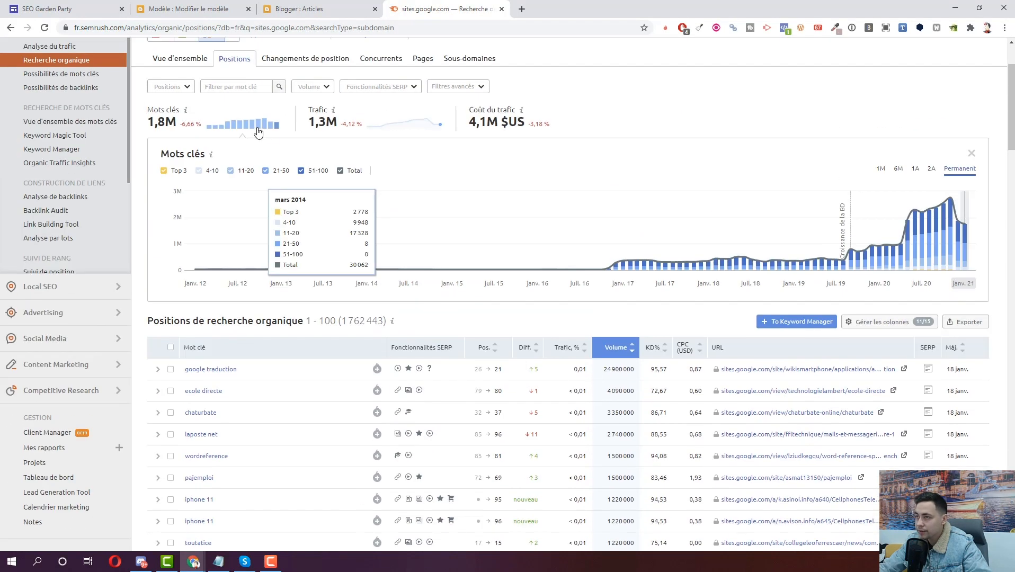
{"action": "left_click", "coordinate": [171, 86]}
{"action": "left_click", "coordinate": [175, 188]}
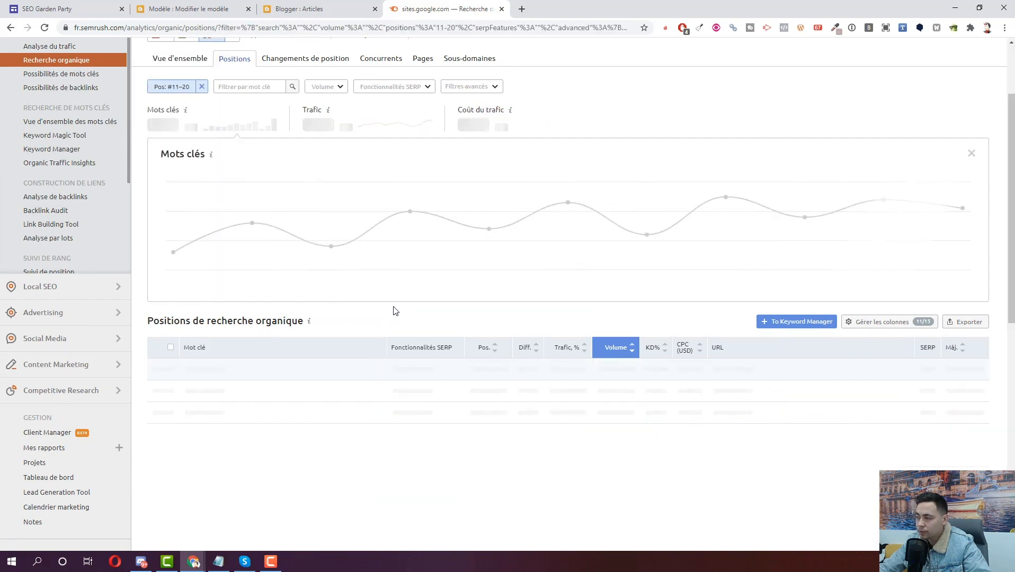
Step: Examine the filtered keywords with their search volumes and the sites.google.com pages that rank for them
{"action": "scroll", "coordinate": [431, 322], "scroll_direction": "down", "scroll_amount": 1}
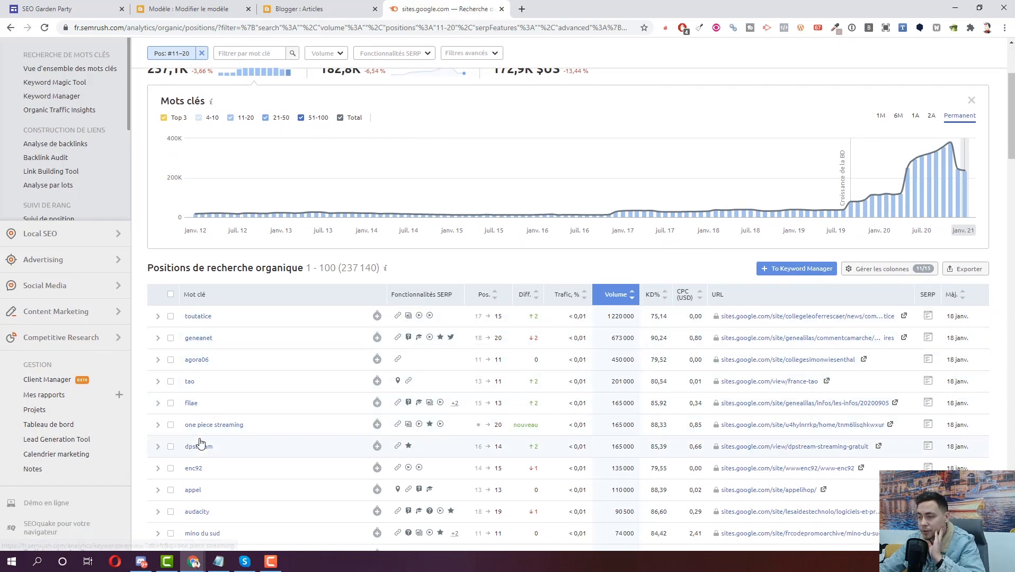
{"action": "scroll", "coordinate": [224, 432], "scroll_direction": "down", "scroll_amount": 2}
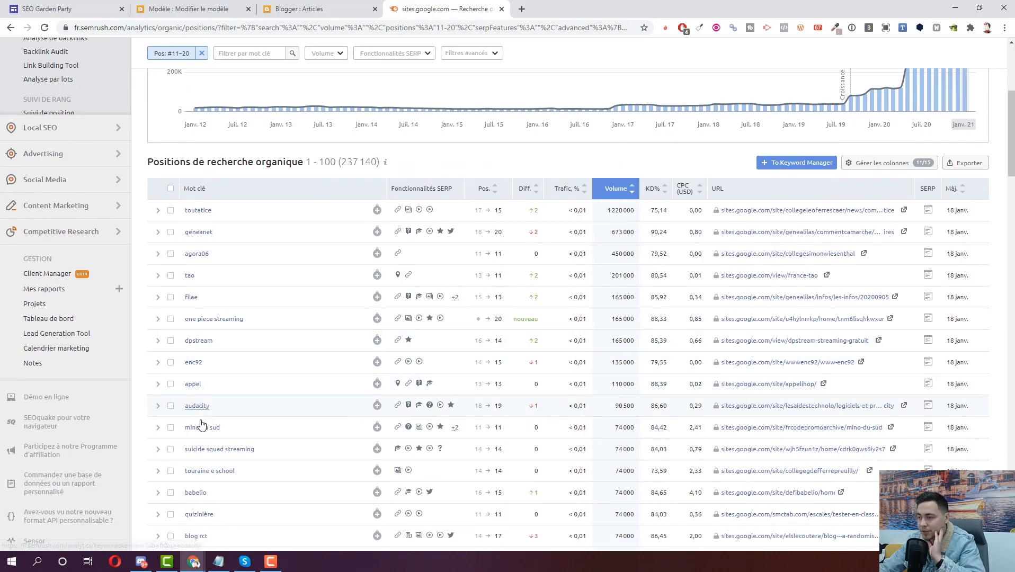
{"action": "scroll", "coordinate": [215, 472], "scroll_direction": "down", "scroll_amount": 1}
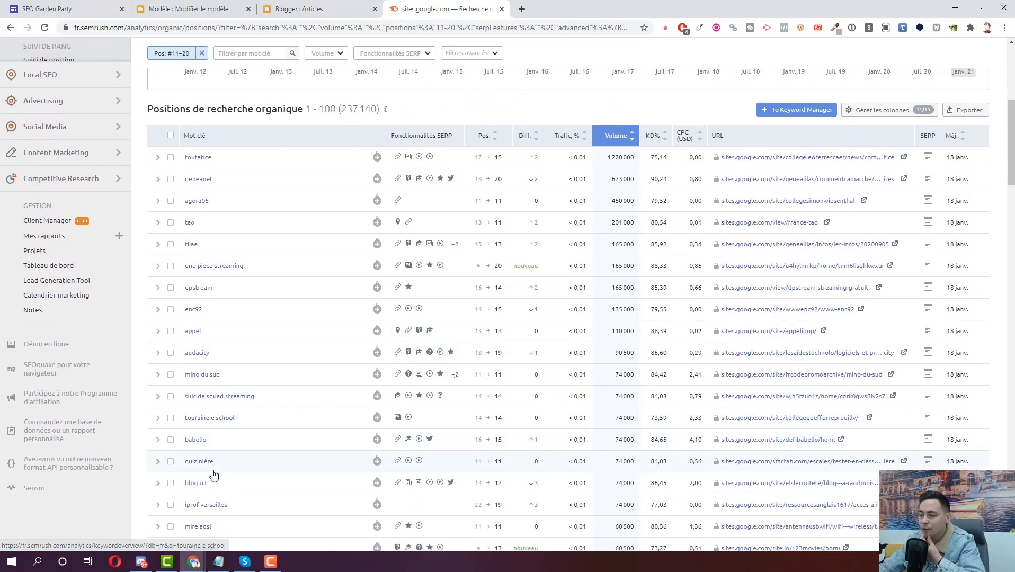
{"action": "scroll", "coordinate": [215, 476], "scroll_direction": "down", "scroll_amount": 3}
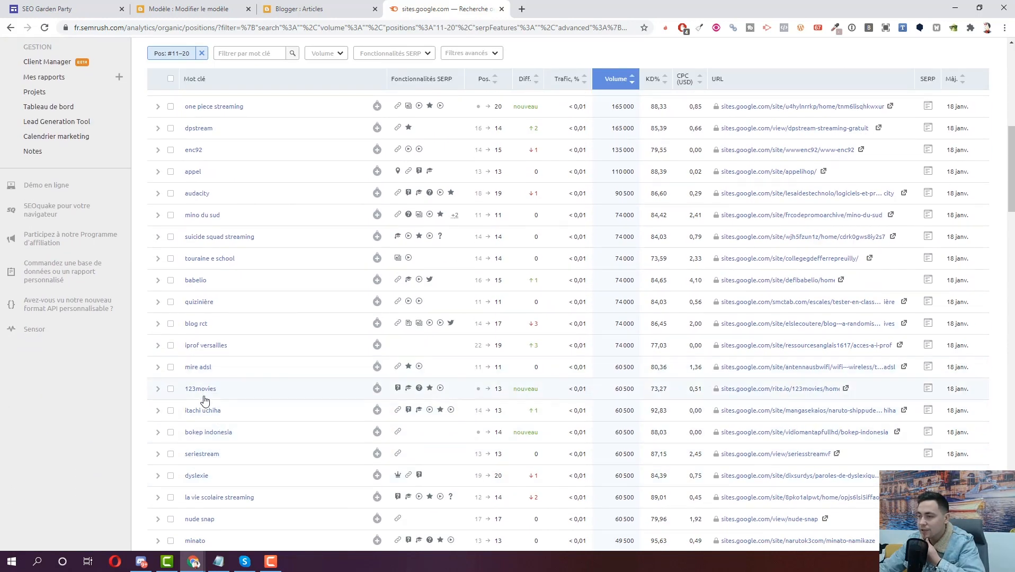
{"action": "scroll", "coordinate": [197, 468], "scroll_direction": "down", "scroll_amount": 5}
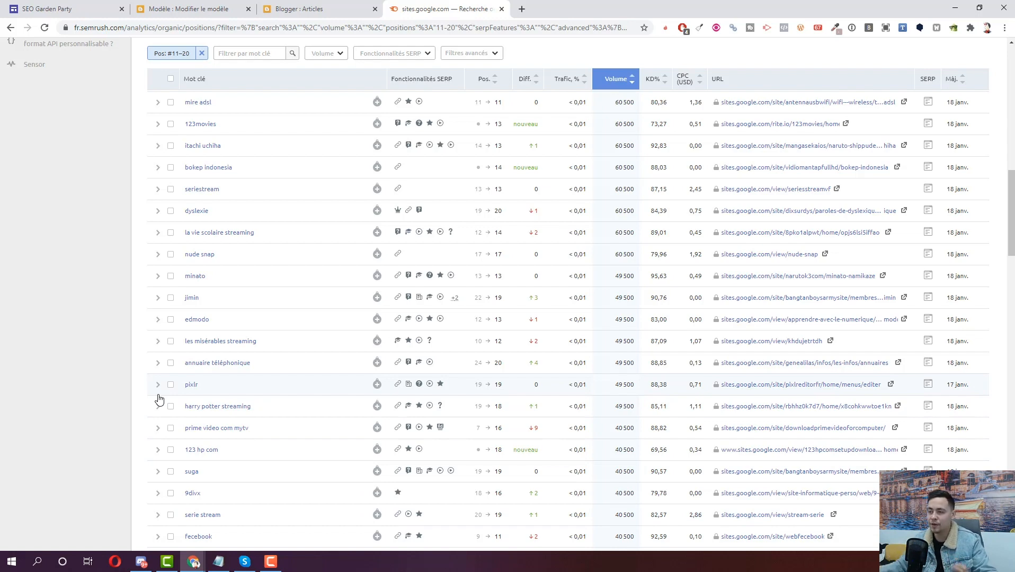
{"action": "scroll", "coordinate": [329, 313], "scroll_direction": "up", "scroll_amount": 20}
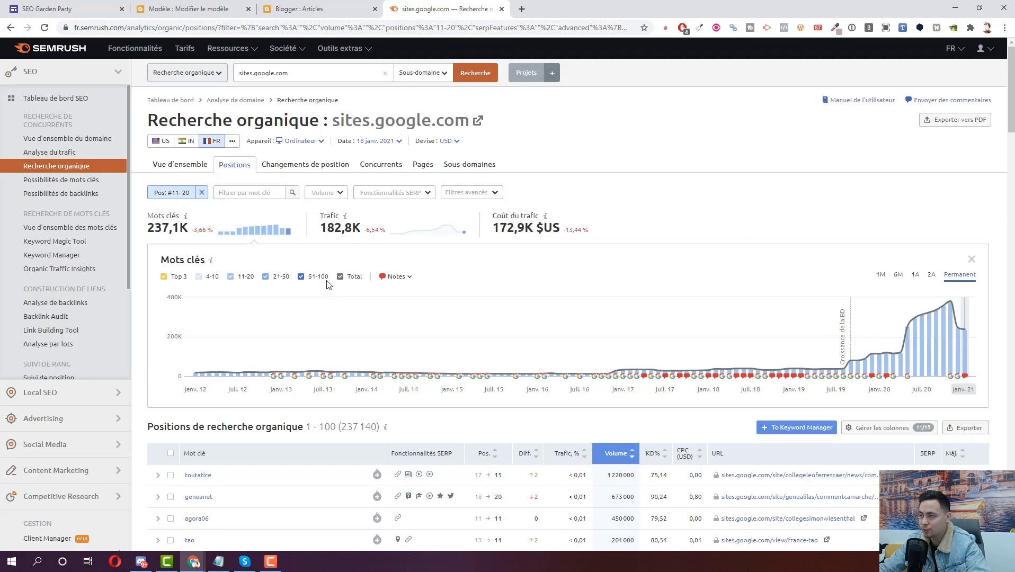
Step: Switch to the SEO Garden Party site in the Google Sites editor and view its published version
{"action": "left_click", "coordinate": [63, 9]}
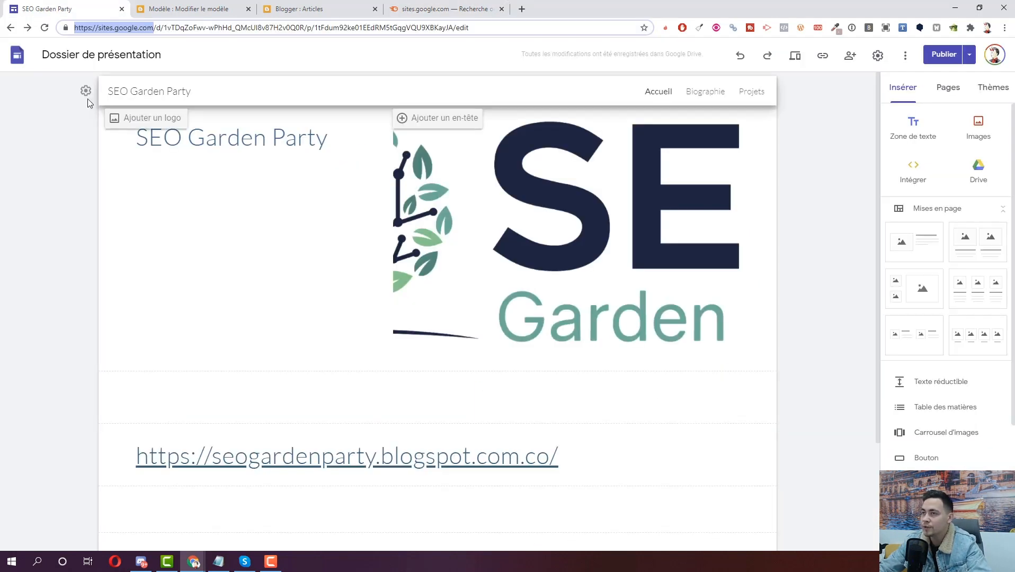
{"action": "left_click", "coordinate": [44, 142]}
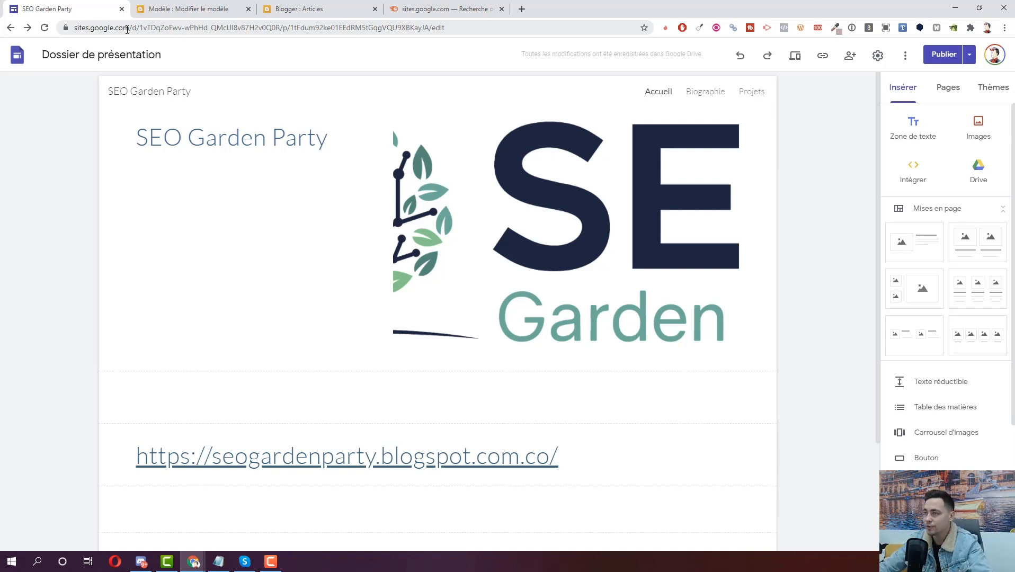
{"action": "left_click", "coordinate": [969, 55]}
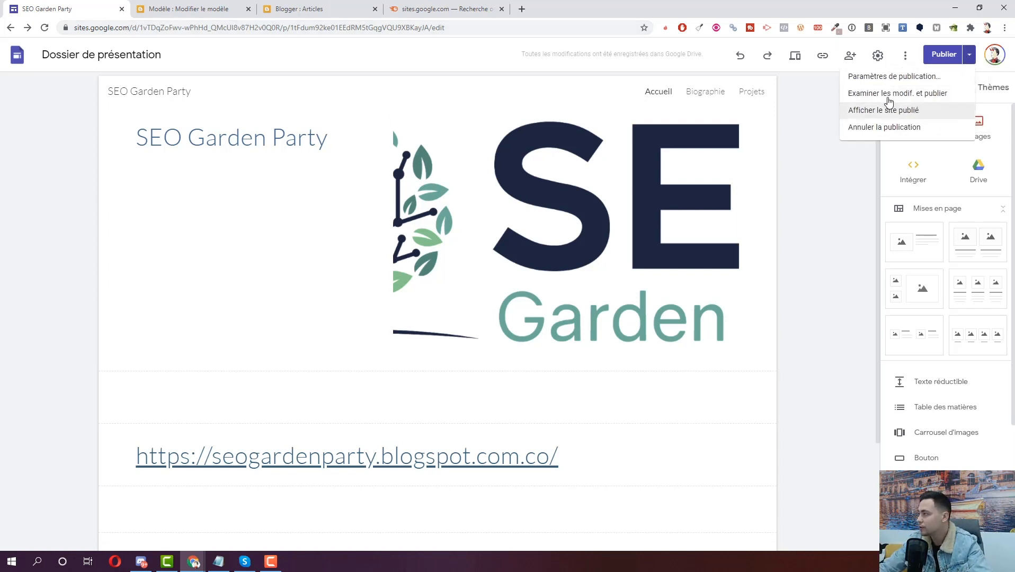
{"action": "left_click", "coordinate": [884, 110]}
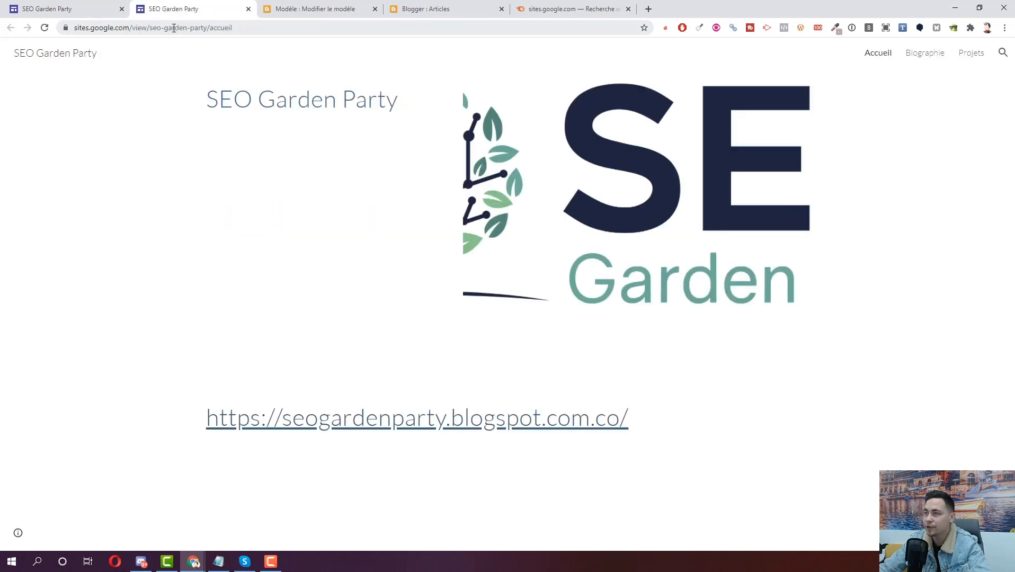
{"action": "left_click_drag", "start_coordinate": [133, 27], "coordinate": [537, 68]}
{"action": "key", "text": "BackSpace"}
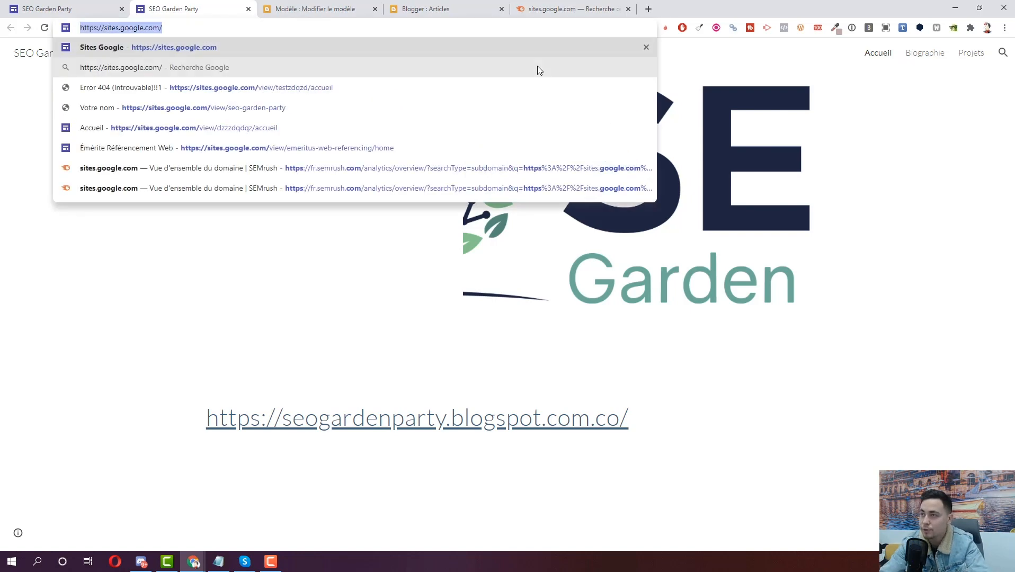
{"action": "key", "text": "Home"}
{"action": "type", "text": "st"}
{"action": "key", "text": "BackSpace"}
{"action": "type", "text": "ite:"}
{"action": "key", "text": "Return"}
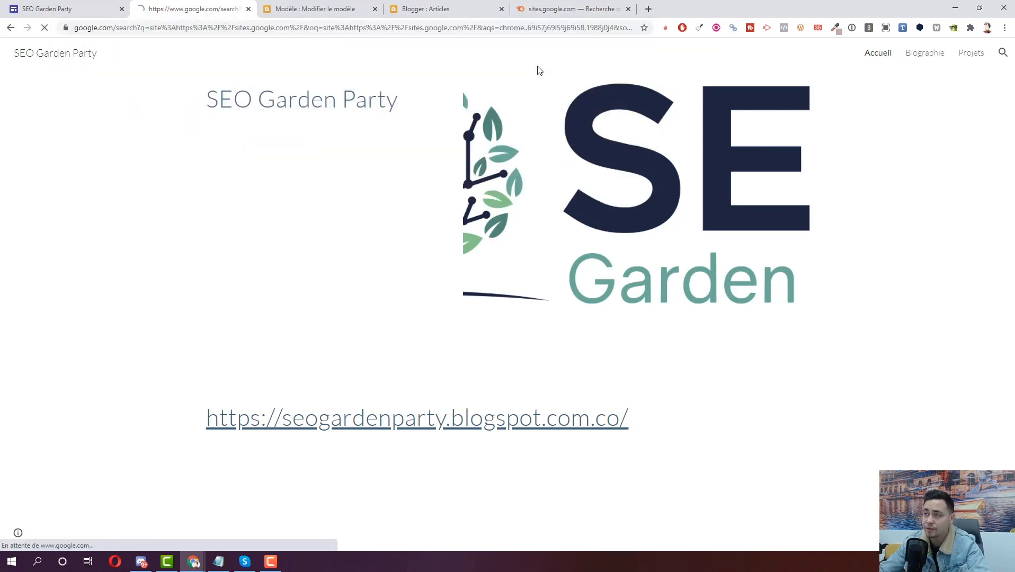
{"action": "scroll", "coordinate": [530, 239], "scroll_direction": "down", "scroll_amount": 10}
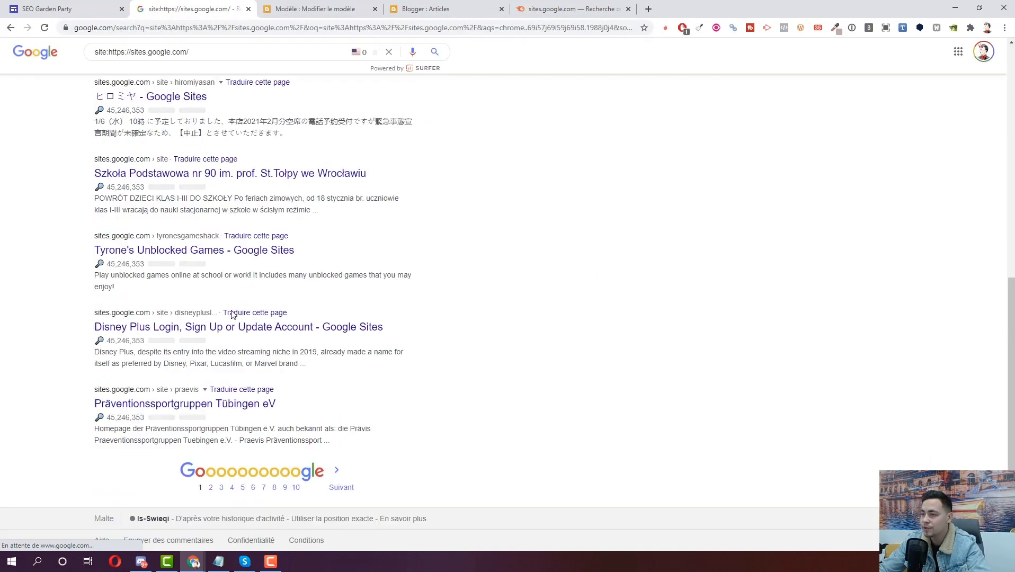
{"action": "left_click", "coordinate": [342, 482]}
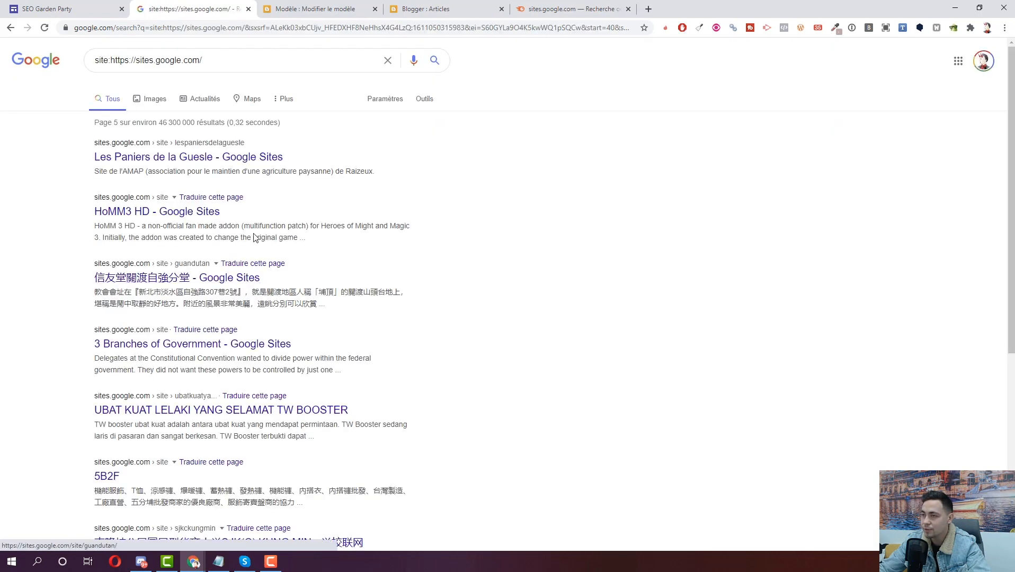
{"action": "left_click", "coordinate": [245, 61]}
{"action": "type", "text": "\"seo\""}
{"action": "key", "text": "Return"}
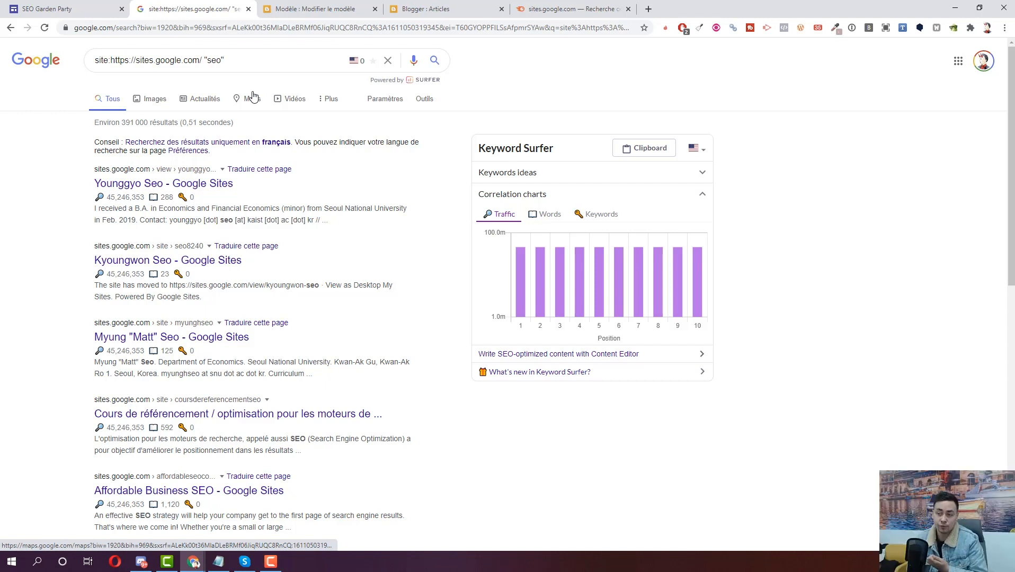
Step: Look over the "Cours de référencement" result's page, and close its tab to return to the site editor
{"action": "left_click", "coordinate": [240, 416]}
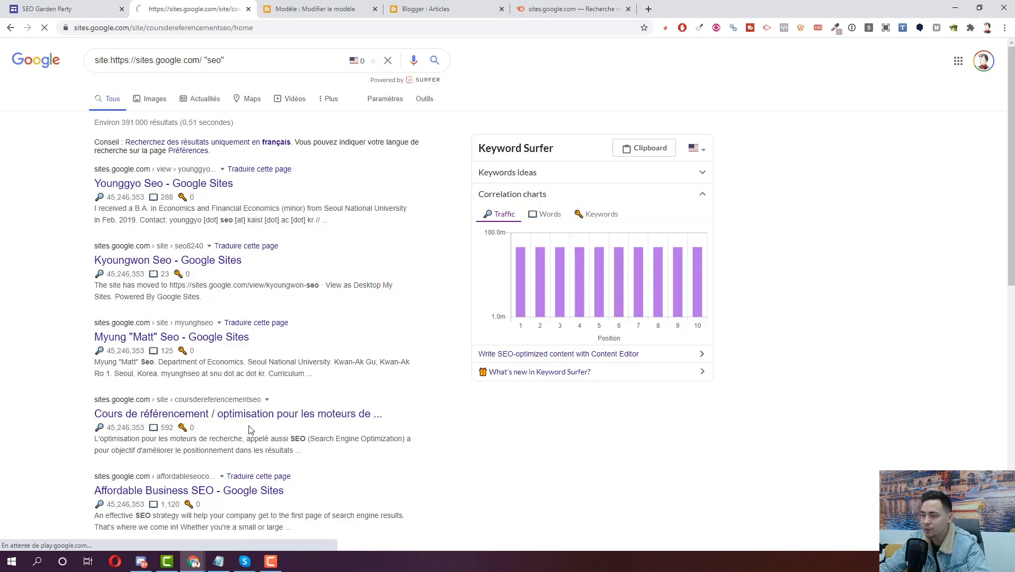
{"action": "scroll", "coordinate": [404, 325], "scroll_direction": "down", "scroll_amount": 4}
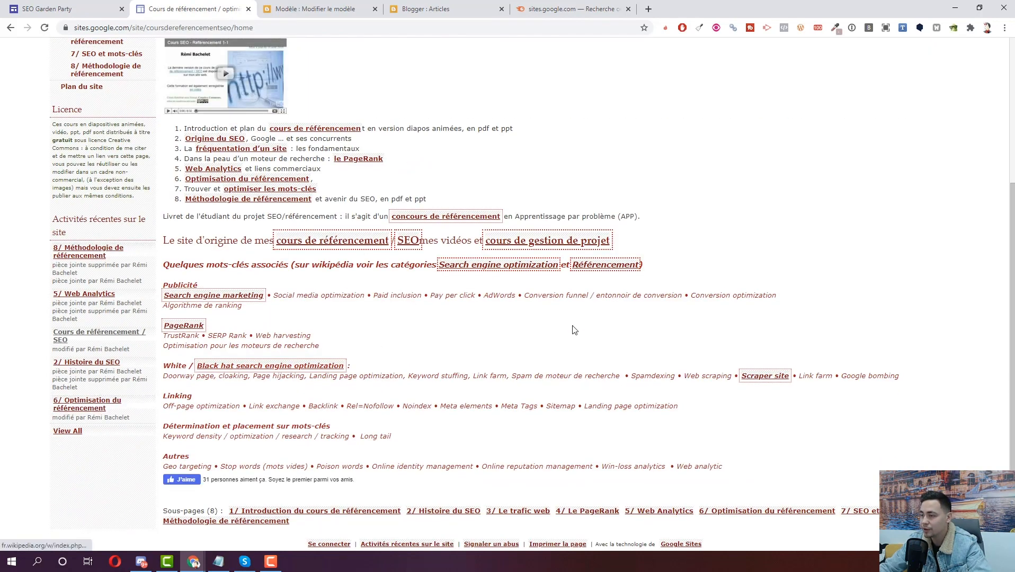
{"action": "scroll", "coordinate": [572, 329], "scroll_direction": "up", "scroll_amount": 4}
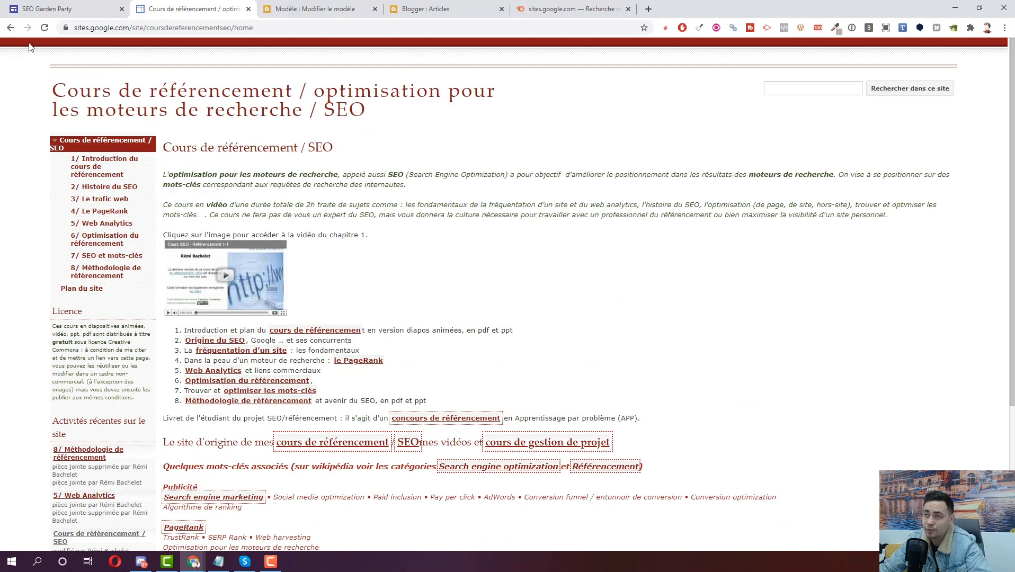
{"action": "left_click", "coordinate": [11, 27]}
{"action": "key", "text": "ctrl+w"}
{"action": "left_click", "coordinate": [103, 4]}
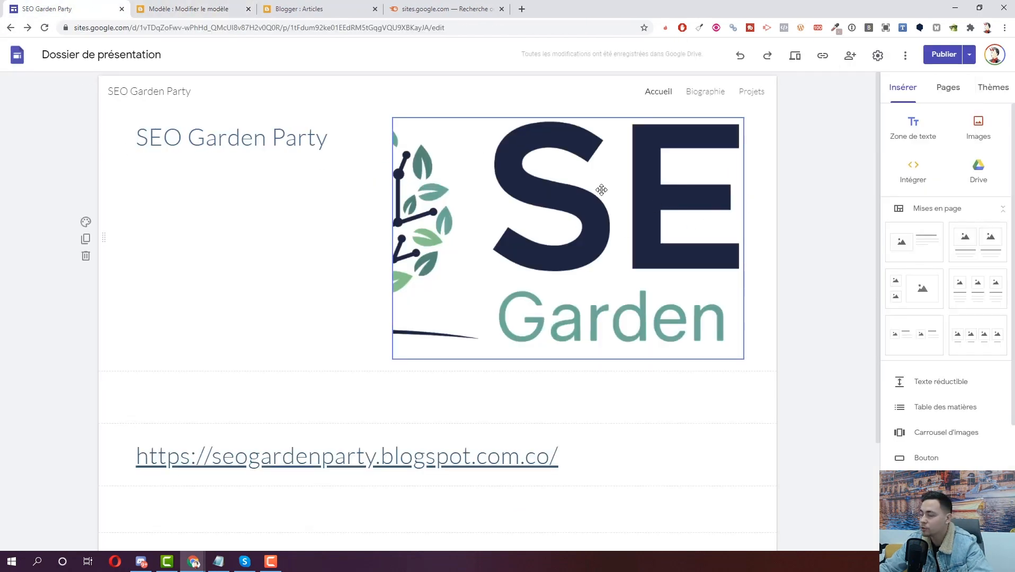
{"action": "scroll", "coordinate": [633, 345], "scroll_direction": "down", "scroll_amount": 1}
{"action": "scroll", "coordinate": [633, 345], "scroll_direction": "down", "scroll_amount": 1}
{"action": "left_click", "coordinate": [562, 350]}
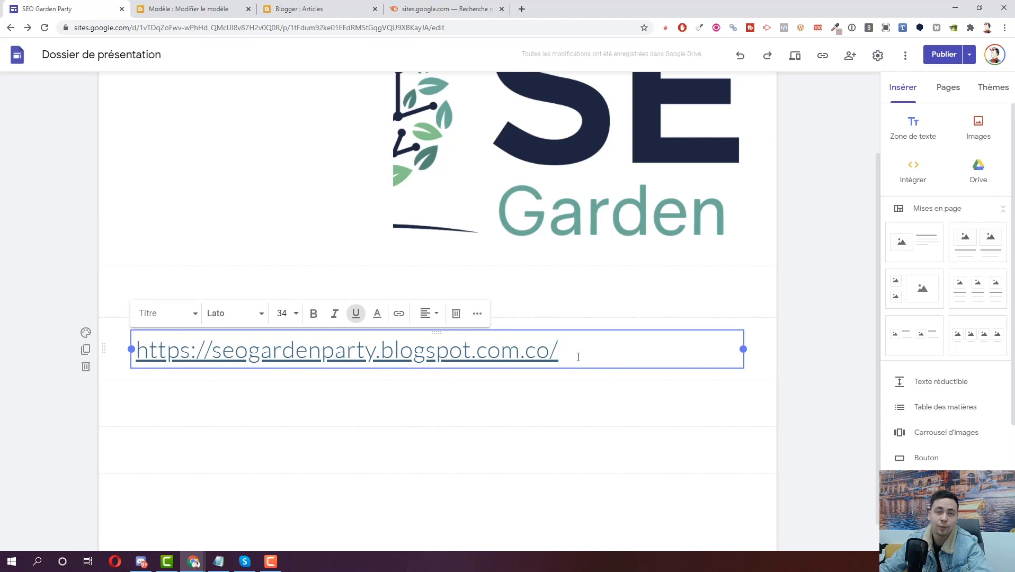
{"action": "left_click_drag", "start_coordinate": [579, 357], "coordinate": [135, 356]}
{"action": "key", "text": "ctrl+c"}
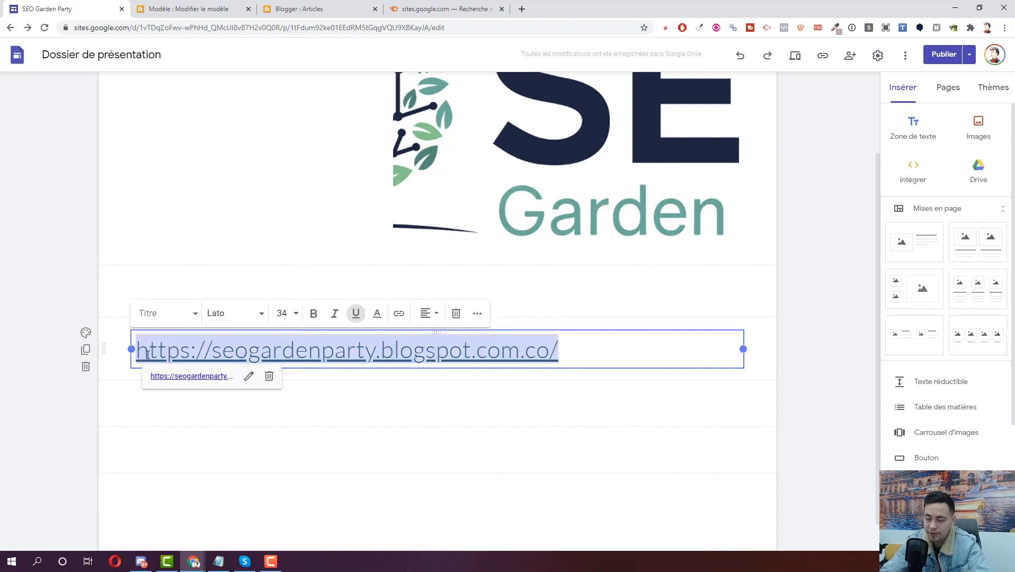
{"action": "left_click", "coordinate": [147, 355]}
{"action": "key", "text": "Return"}
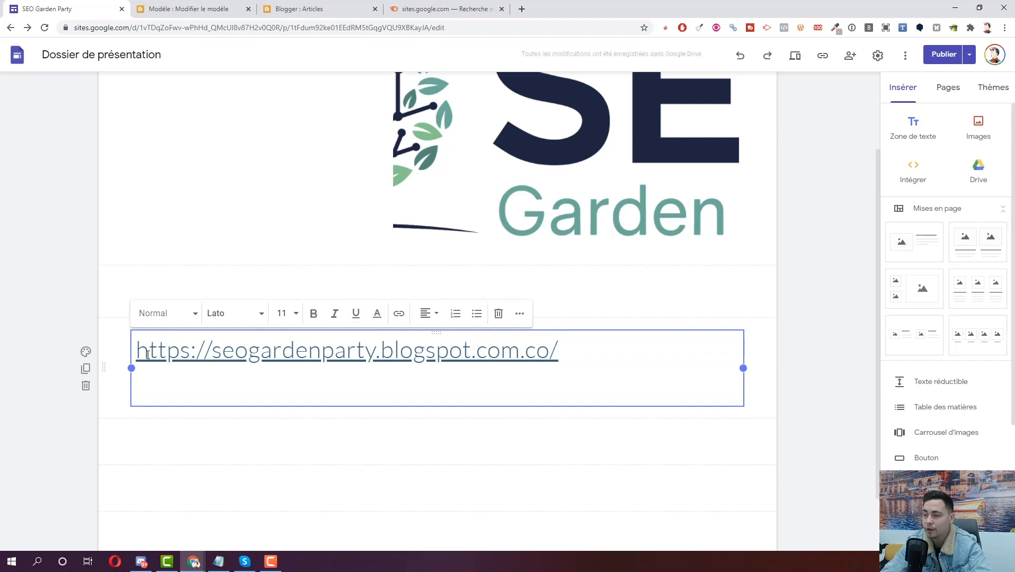
{"action": "key", "text": "ctrl+v"}
{"action": "key", "text": "ctrl+k"}
{"action": "left_click_drag", "start_coordinate": [597, 453], "coordinate": [706, 453]}
{"action": "type", "text": "pe"}
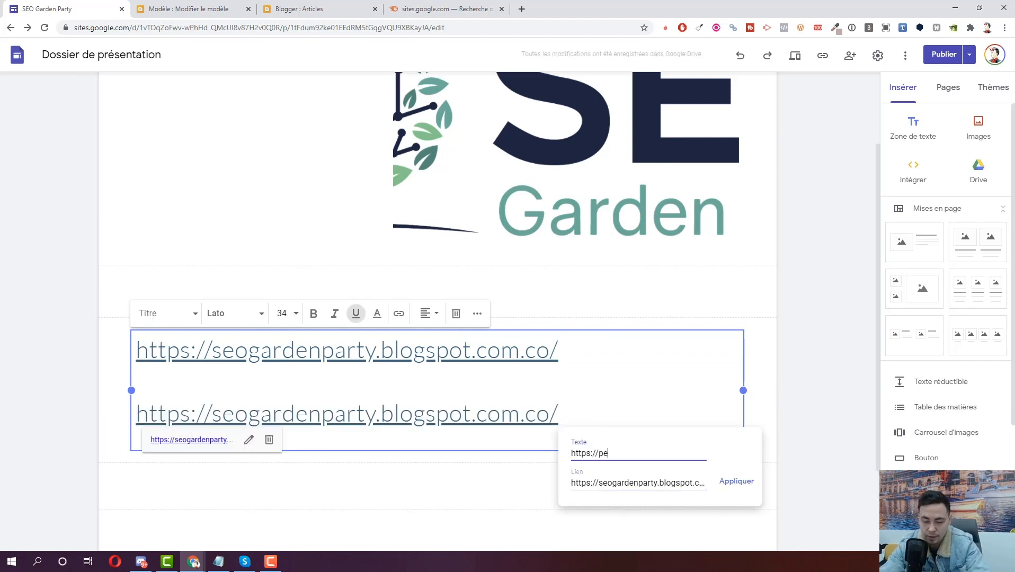
{"action": "type", "text": "luche.com"}
{"action": "key", "text": "ctrl+a"}
{"action": "key", "text": "ctrl+c"}
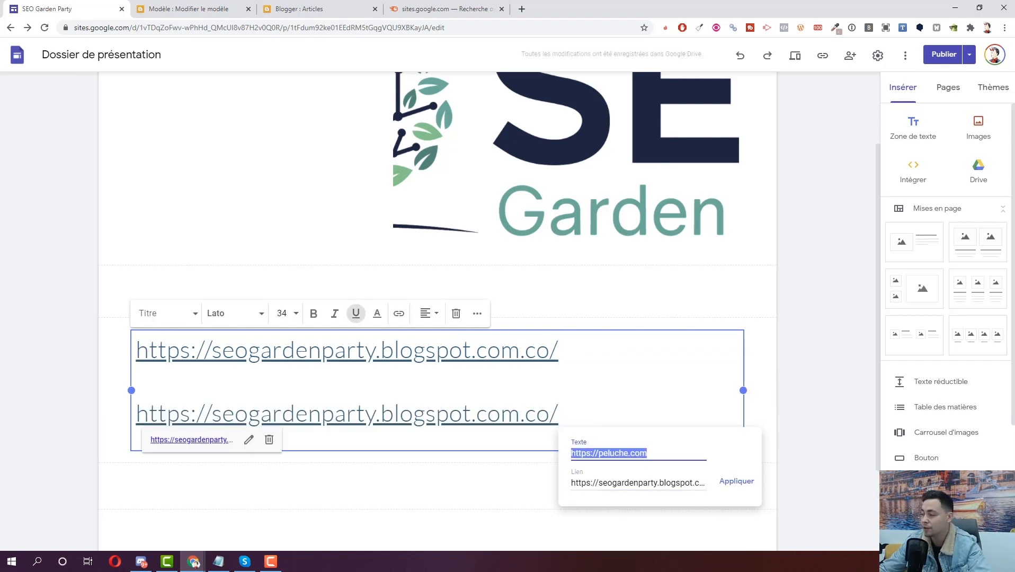
{"action": "key", "text": "Tab"}
{"action": "key", "text": "ctrl+v"}
{"action": "left_click", "coordinate": [736, 481]}
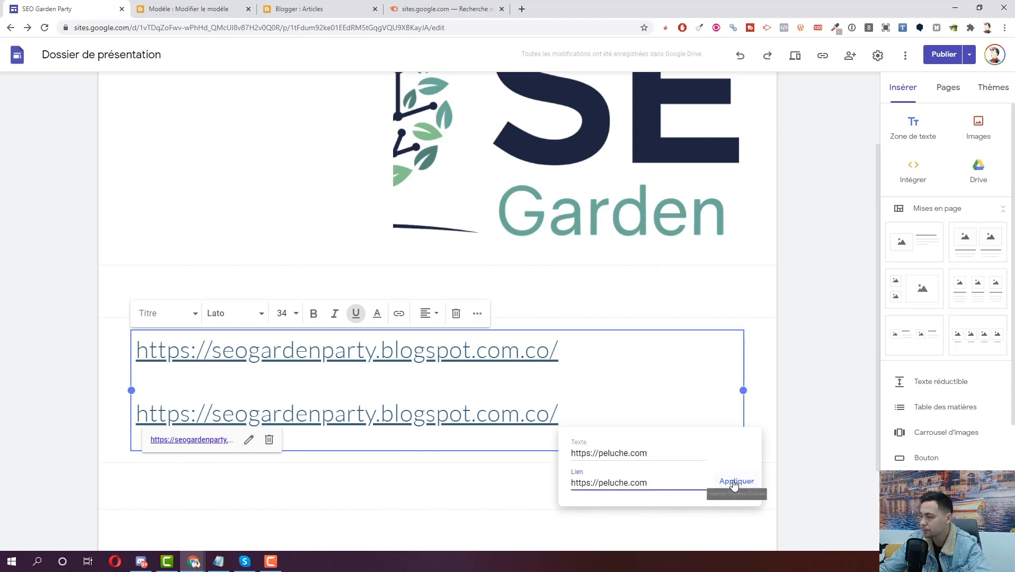
Step: Publish the updated site and check the links on its published home page
{"action": "left_click", "coordinate": [938, 59]}
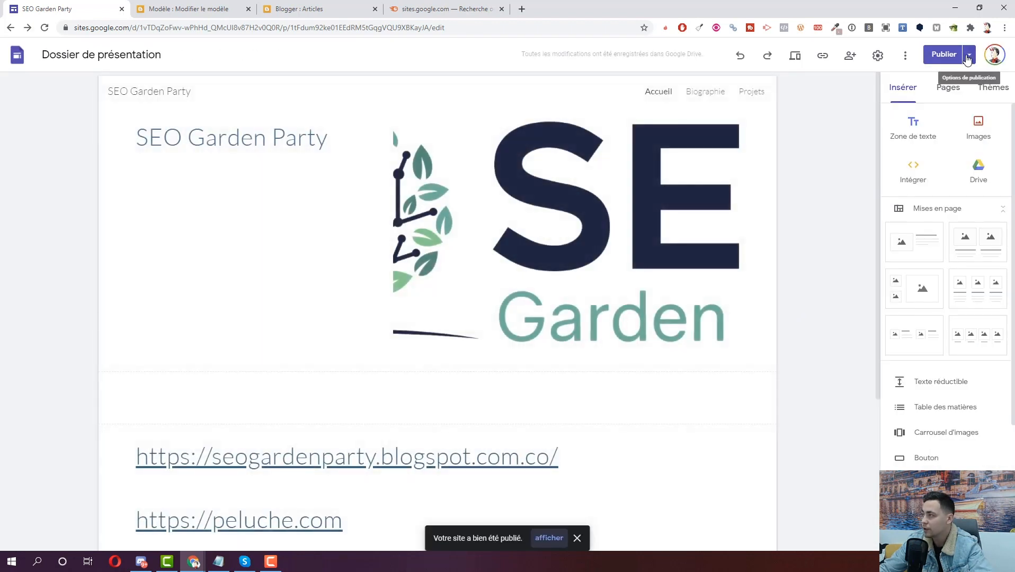
{"action": "left_click", "coordinate": [969, 55]}
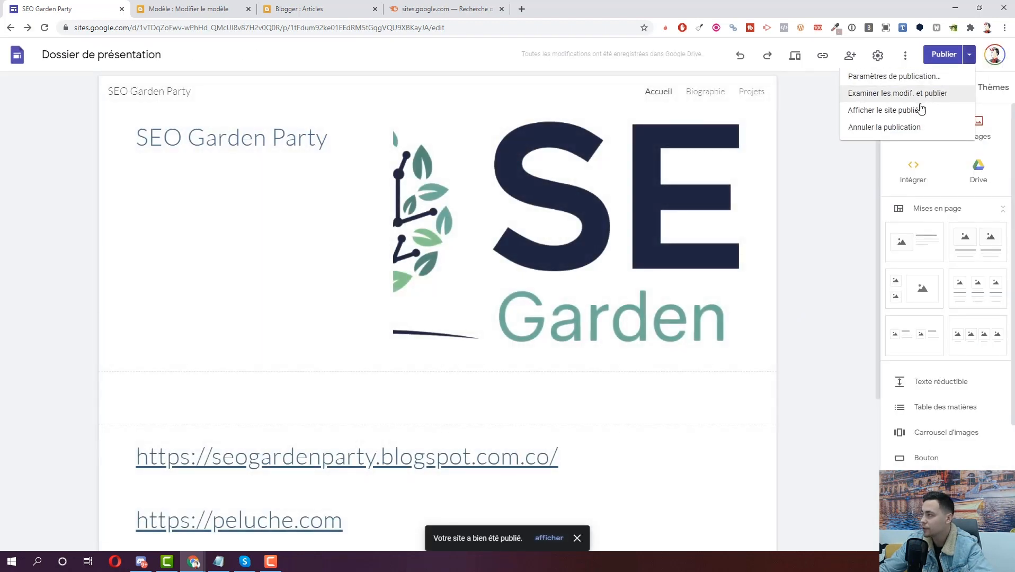
{"action": "left_click", "coordinate": [883, 110]}
{"action": "scroll", "coordinate": [317, 447], "scroll_direction": "down", "scroll_amount": 3}
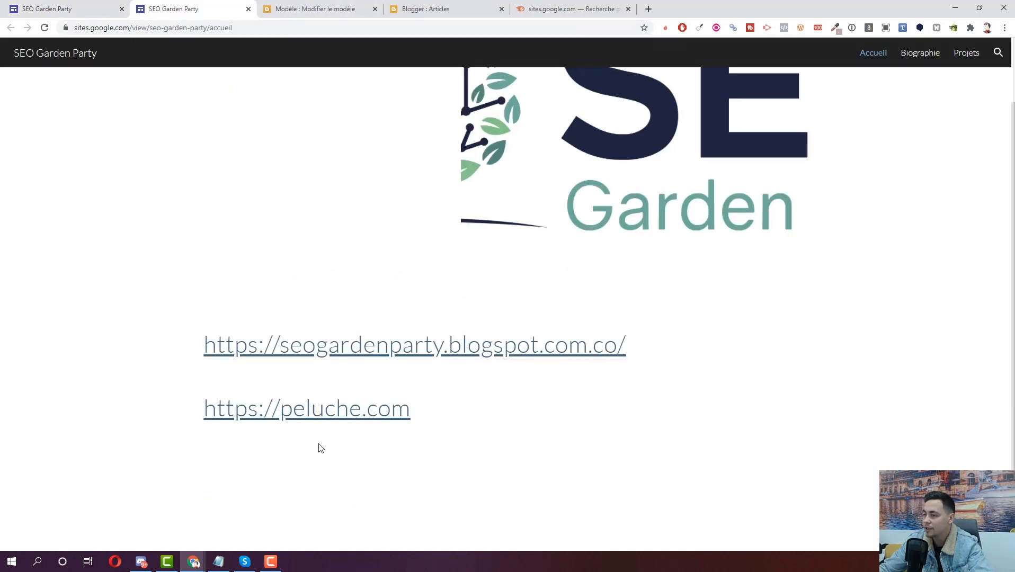
{"action": "right_click", "coordinate": [246, 419]}
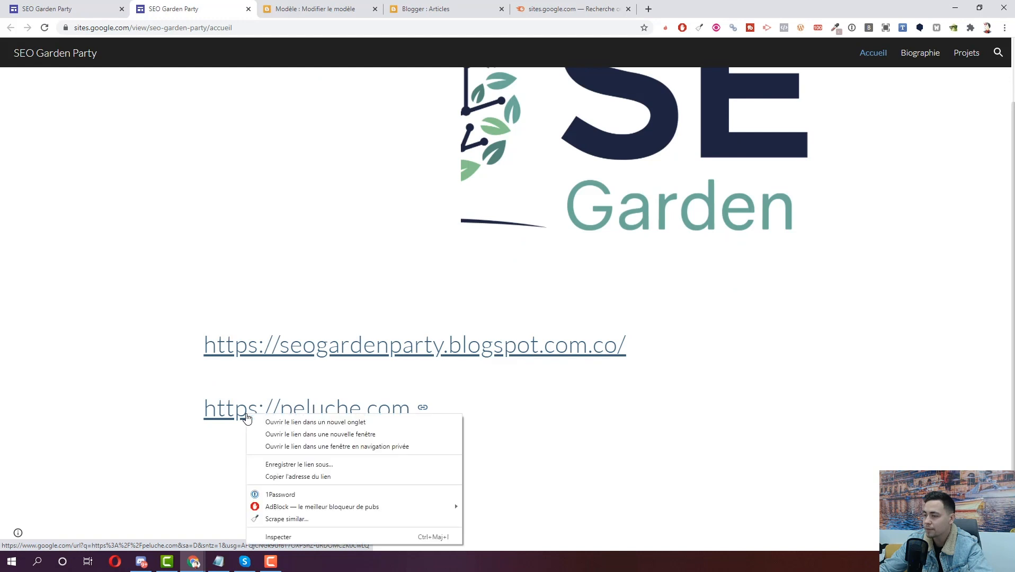
{"action": "left_click", "coordinate": [288, 477]}
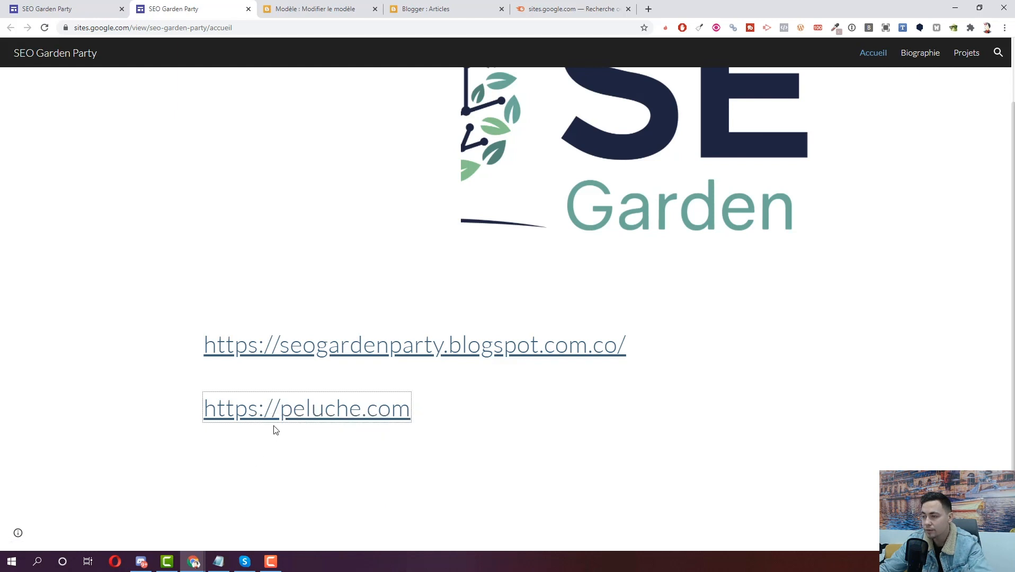
{"action": "middle_click", "coordinate": [275, 411]}
{"action": "left_click", "coordinate": [310, 6]}
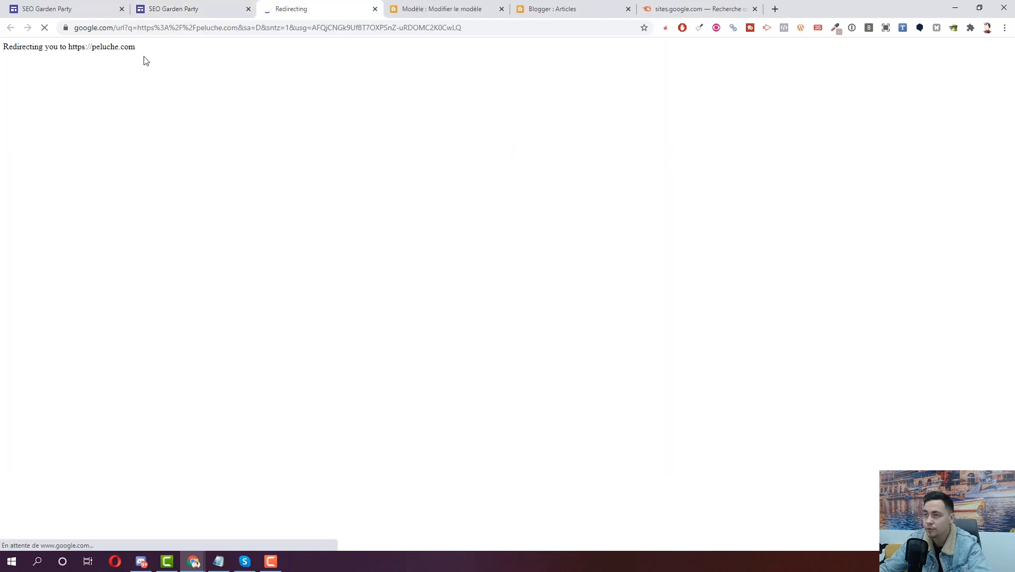
{"action": "left_click_drag", "start_coordinate": [136, 49], "coordinate": [6, 51]}
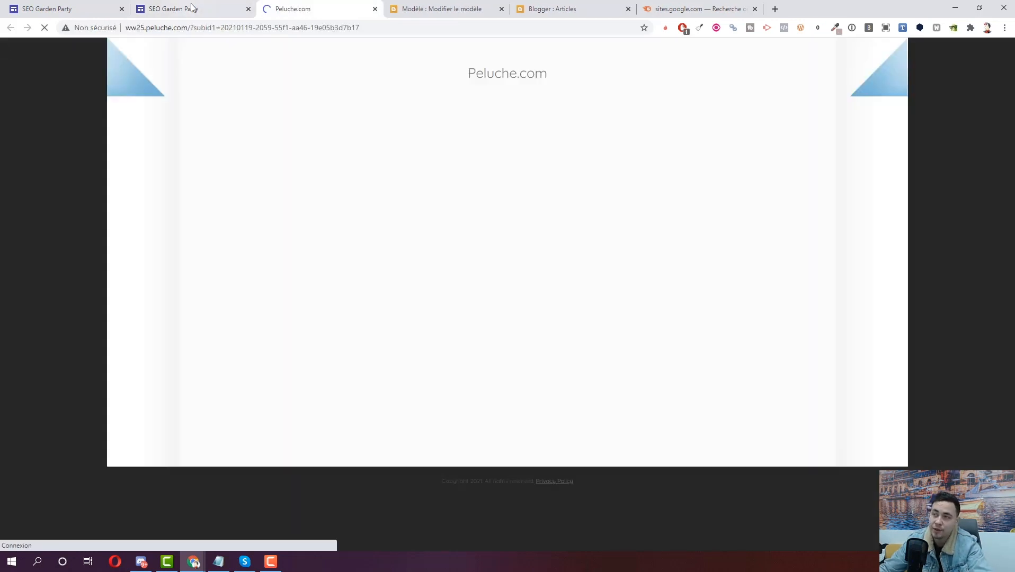
{"action": "key", "text": "ctrl+w"}
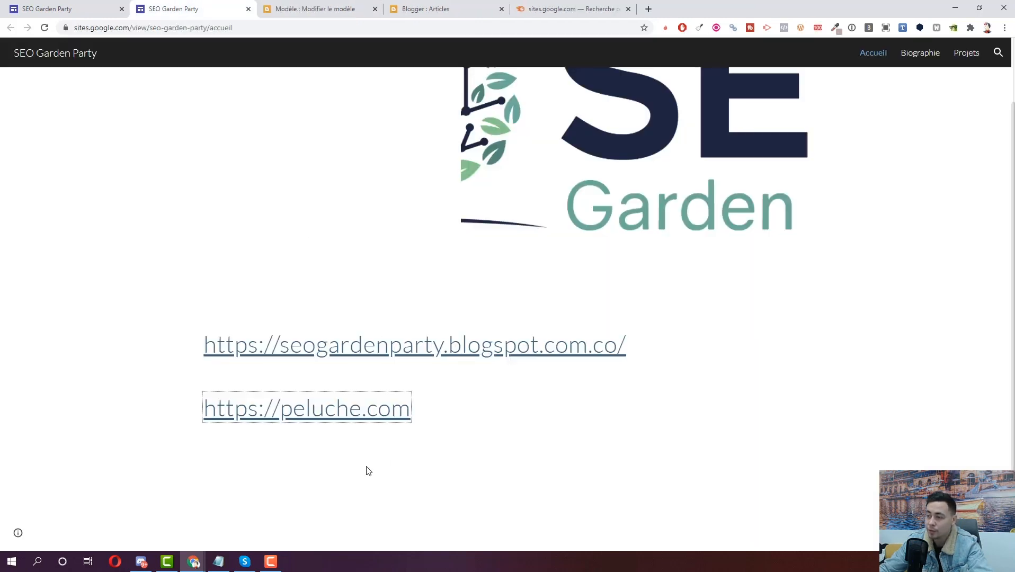
{"action": "triple_click", "coordinate": [223, 427]}
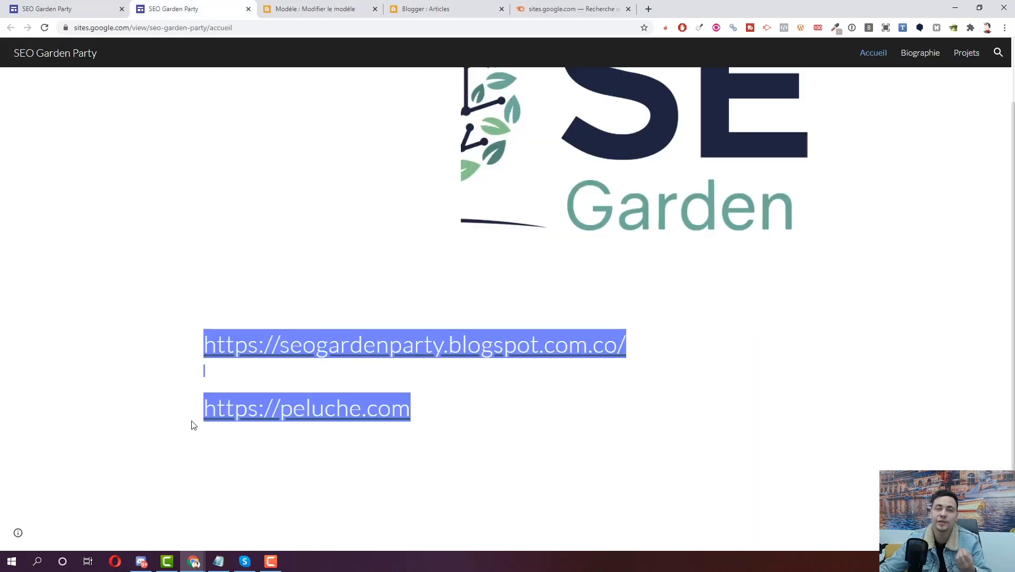
{"action": "left_click", "coordinate": [197, 418]}
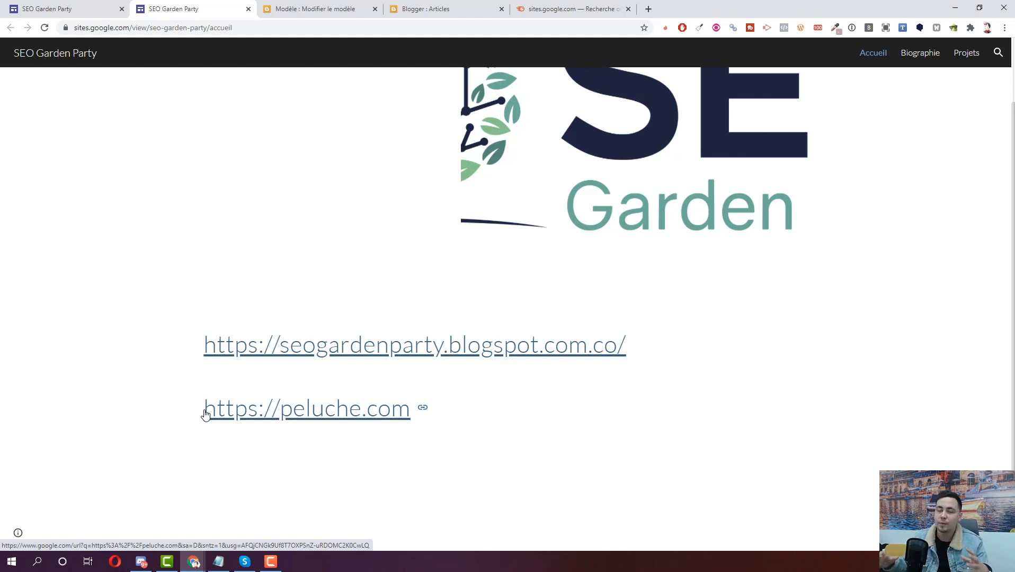
{"action": "left_click", "coordinate": [344, 412]}
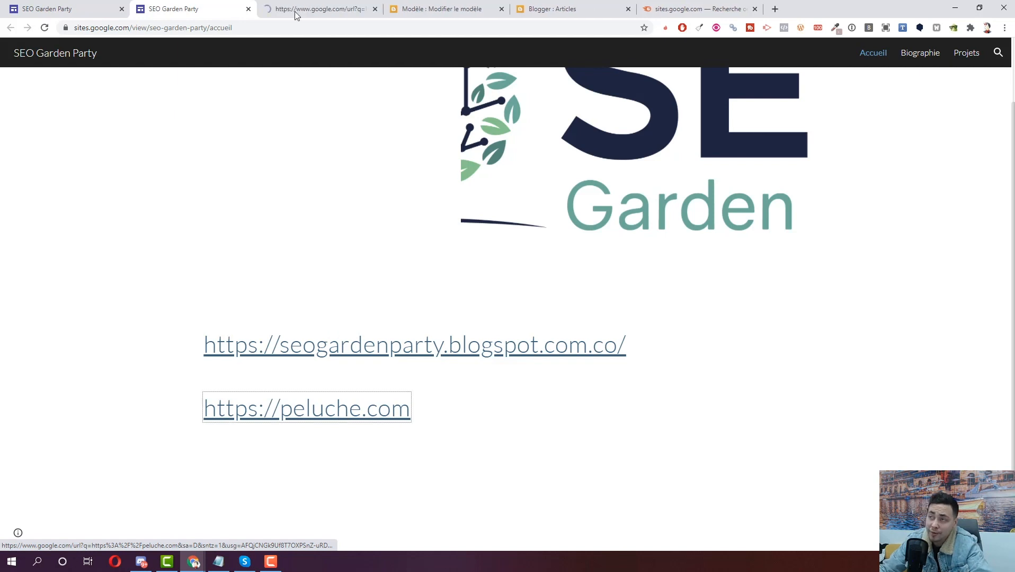
{"action": "left_click", "coordinate": [326, 4]}
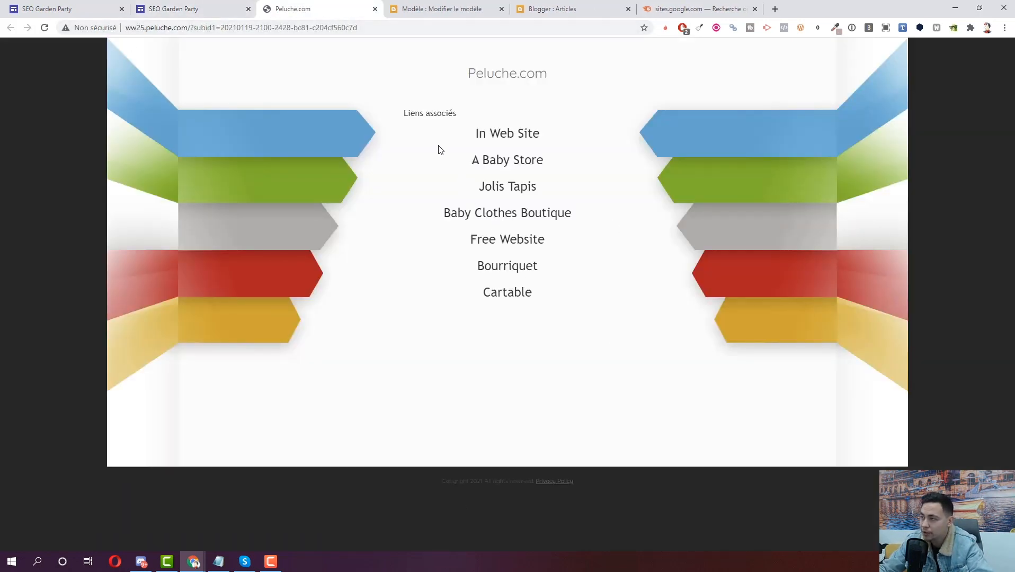
{"action": "key", "text": "ctrl+w"}
{"action": "left_click", "coordinate": [123, 320]}
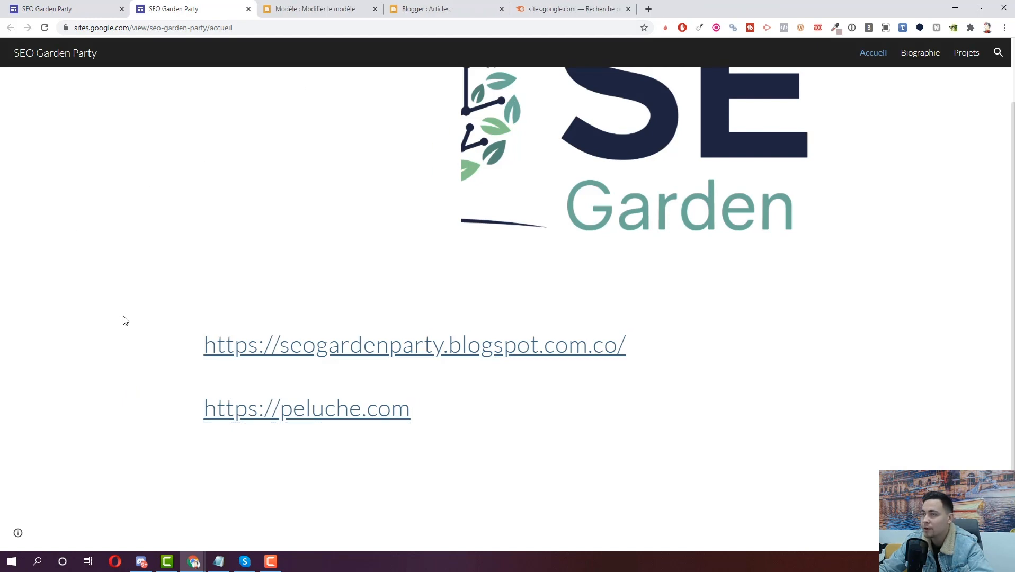
{"action": "left_click", "coordinate": [238, 349]}
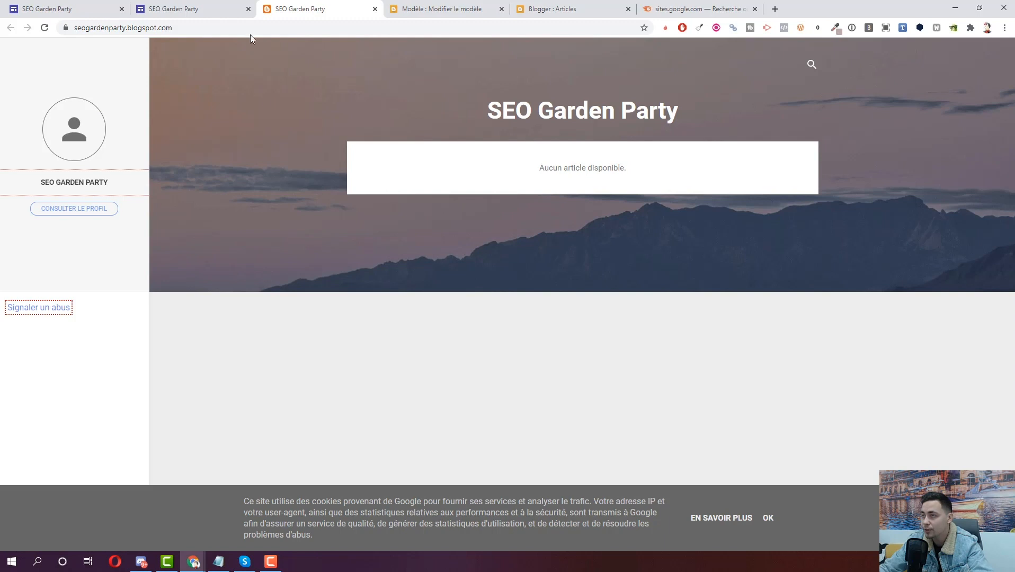
{"action": "key", "text": "ctrl+w"}
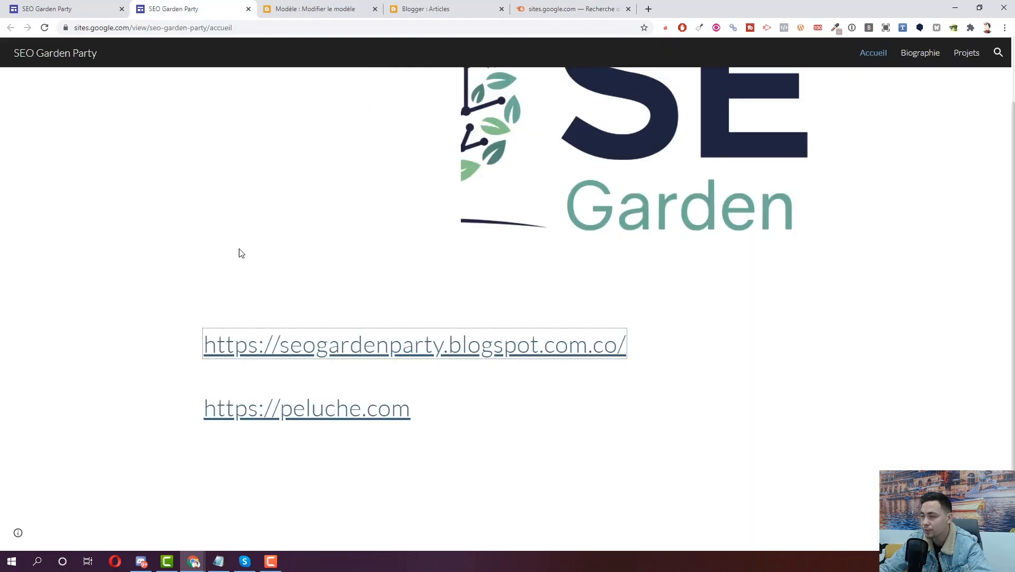
{"action": "left_click", "coordinate": [254, 345]}
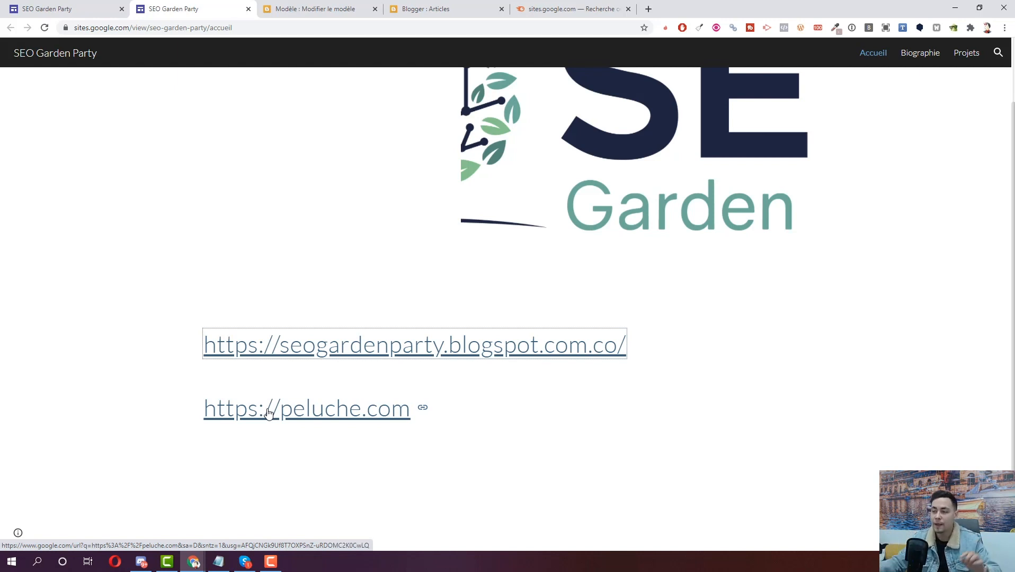
{"action": "right_click", "coordinate": [300, 351]}
{"action": "left_click", "coordinate": [330, 474]}
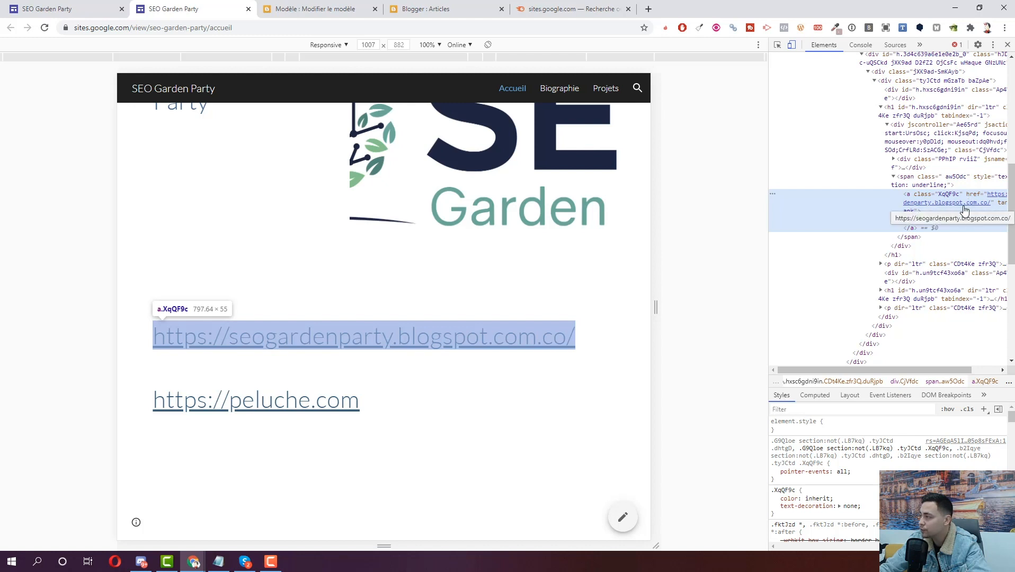
{"action": "left_click", "coordinate": [1007, 45]}
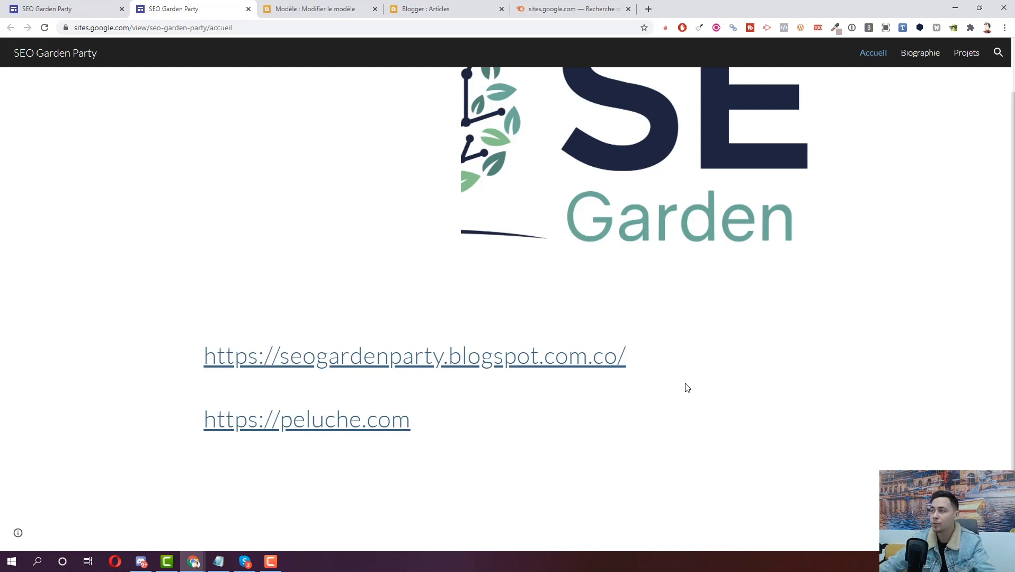
{"action": "left_click", "coordinate": [348, 6]}
{"action": "left_click", "coordinate": [191, 8]}
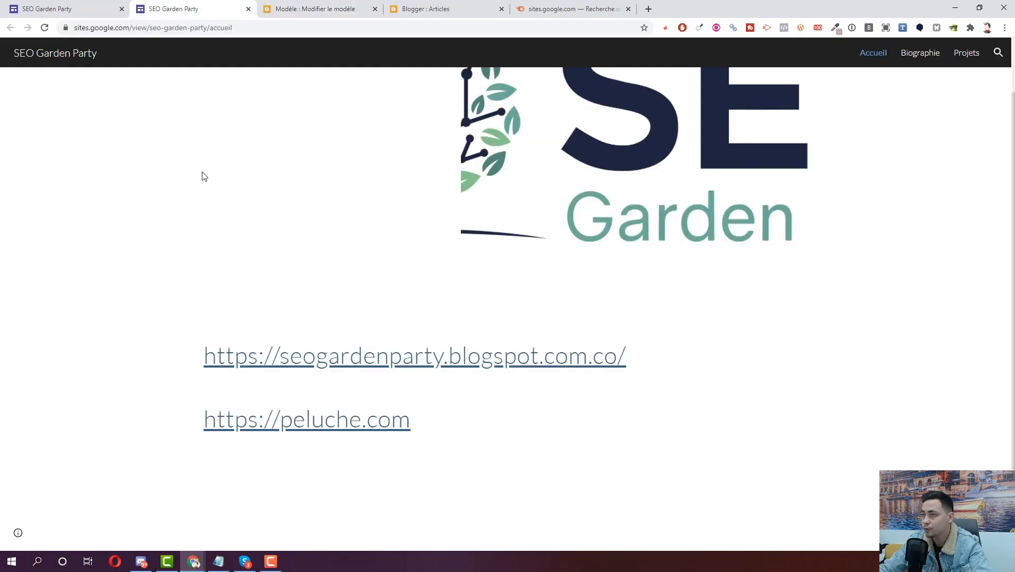
{"action": "left_click", "coordinate": [83, 3]}
{"action": "triple_click", "coordinate": [438, 459]}
{"action": "key", "text": "ctrl+c"}
{"action": "key", "text": "Right"}
{"action": "key", "text": "Return"}
{"action": "key", "text": "ctrl+v"}
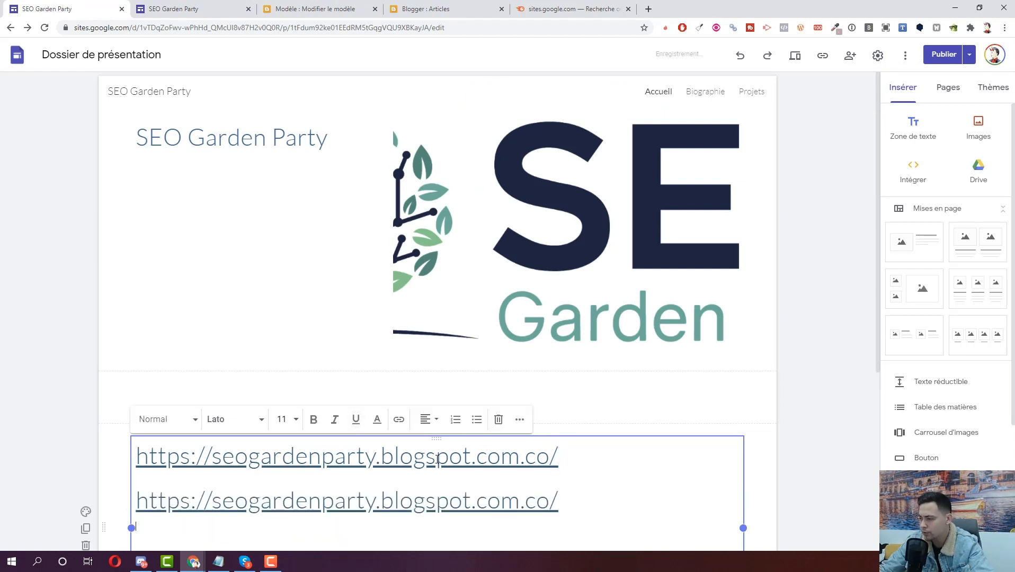
{"action": "triple_click", "coordinate": [589, 508]}
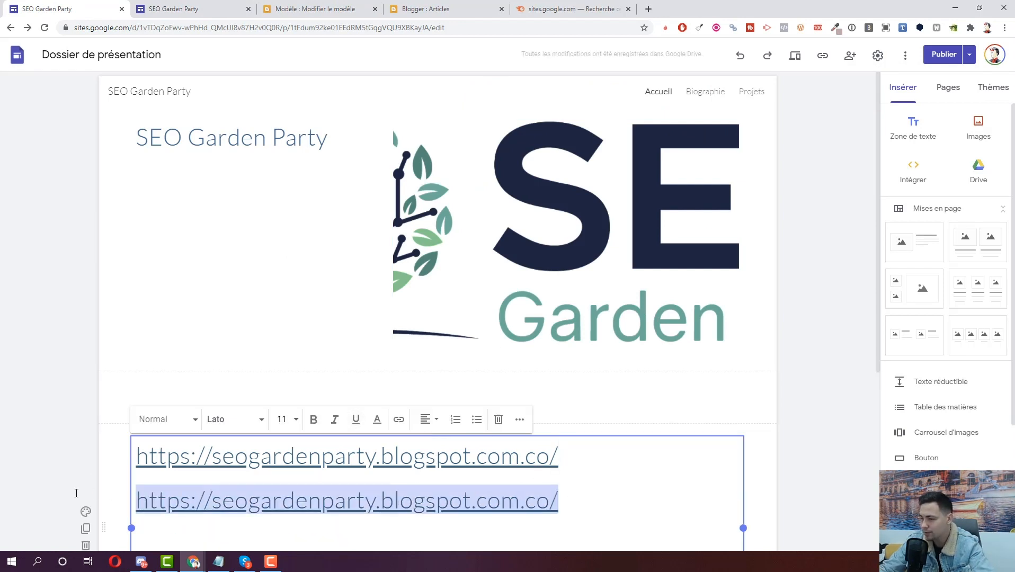
{"action": "left_click", "coordinate": [399, 419]}
{"action": "triple_click", "coordinate": [623, 474]}
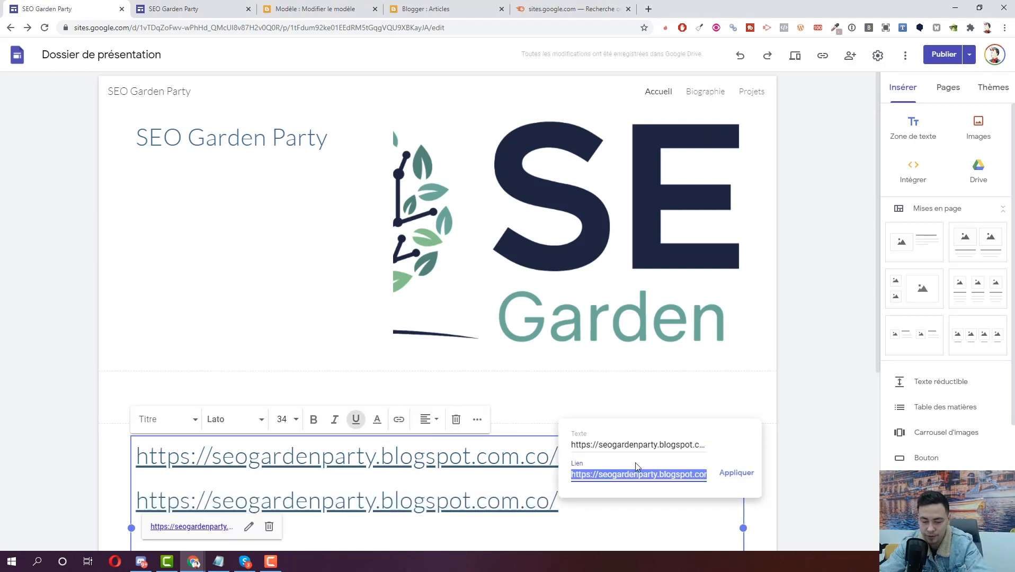
{"action": "type", "text": "https://youtube.com"}
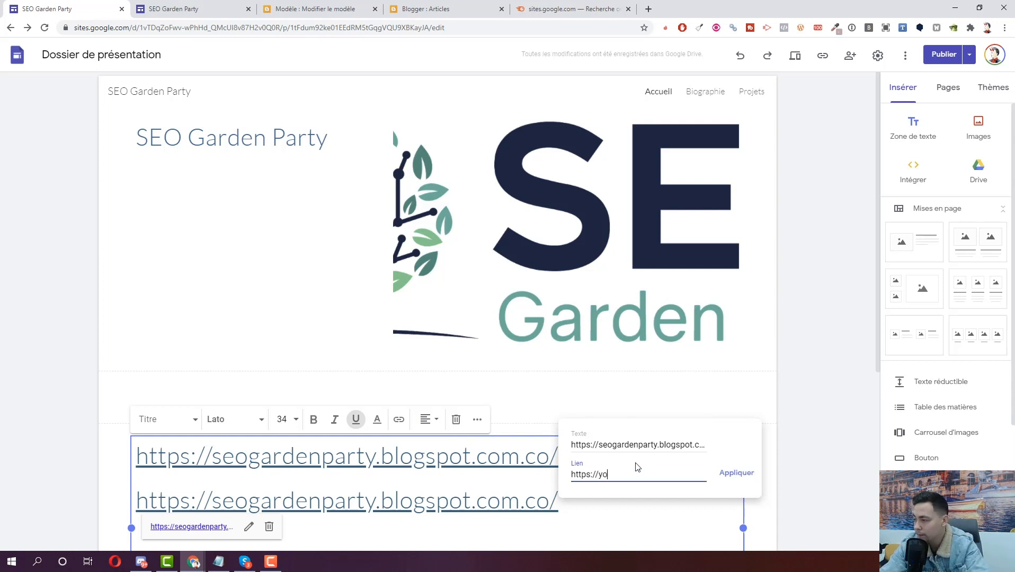
{"action": "key", "text": "Return"}
Step: Publish the updated site, reload its public home page, and compare the three links listed there
{"action": "left_click", "coordinate": [943, 54]}
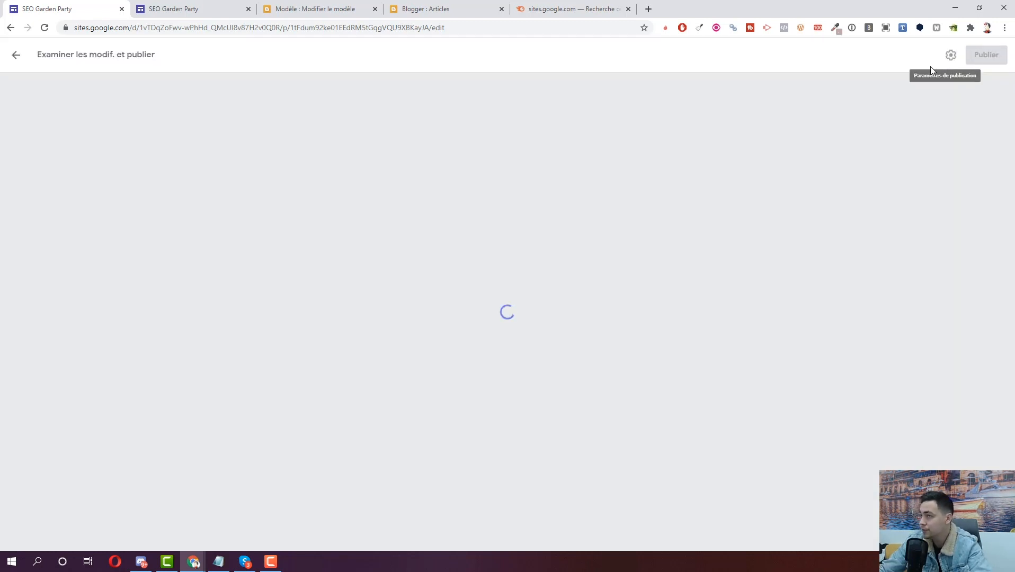
{"action": "left_click", "coordinate": [174, 9]}
{"action": "left_click", "coordinate": [45, 27]}
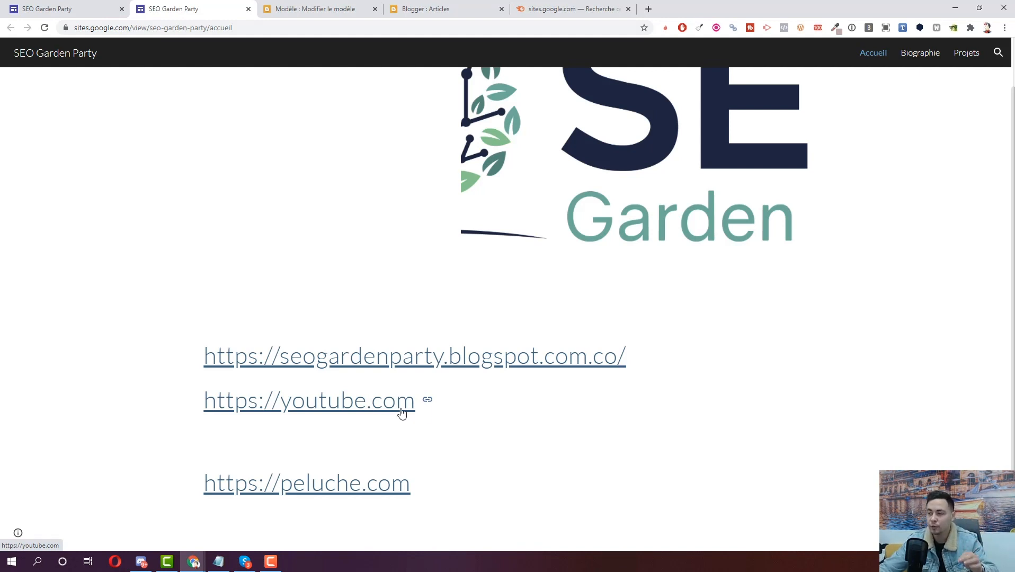
{"action": "left_click_drag", "start_coordinate": [414, 401], "coordinate": [203, 365]}
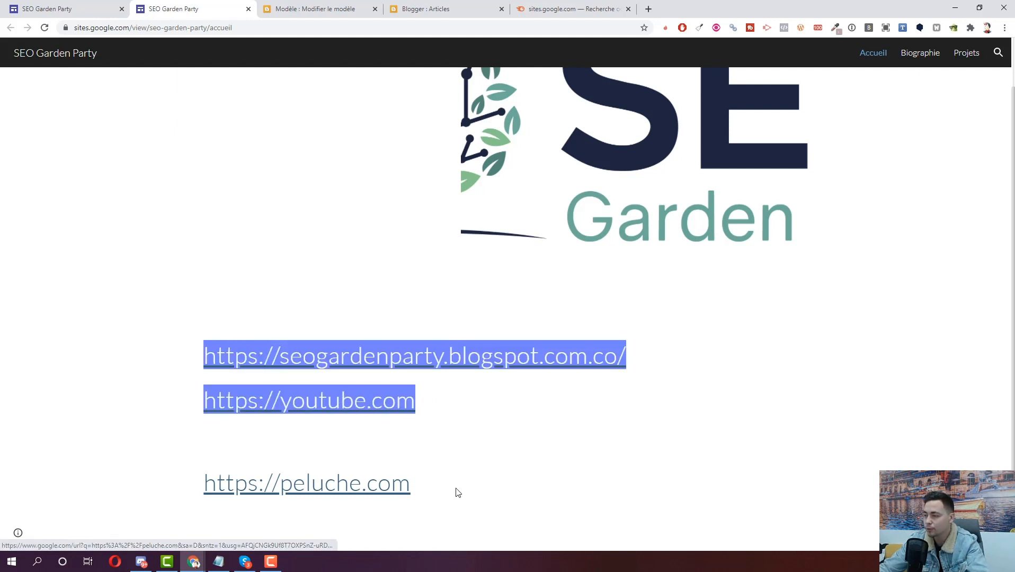
{"action": "left_click_drag", "start_coordinate": [455, 492], "coordinate": [202, 482]}
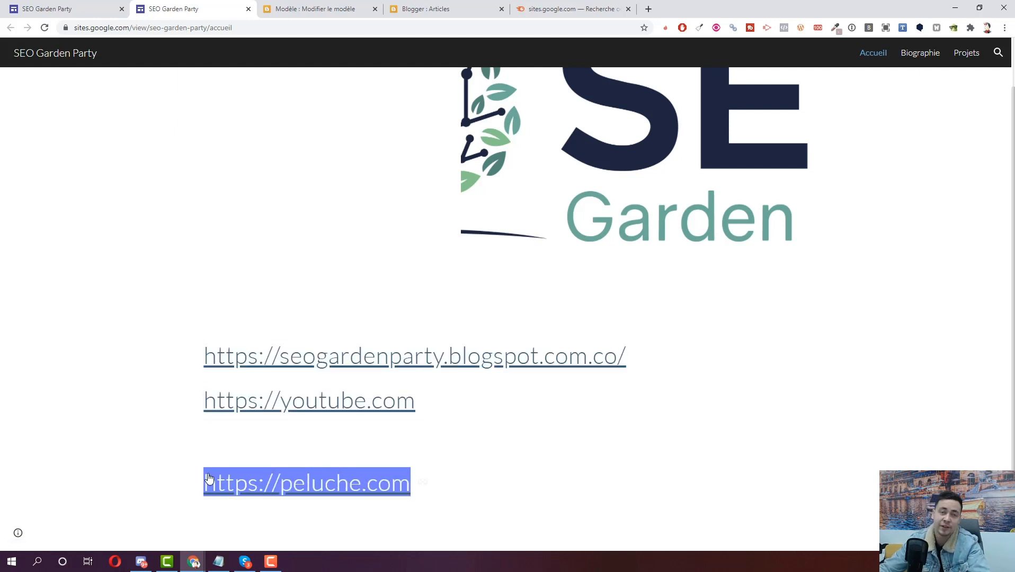
{"action": "left_click", "coordinate": [95, 8]}
{"action": "left_click_drag", "start_coordinate": [558, 350], "coordinate": [380, 338]}
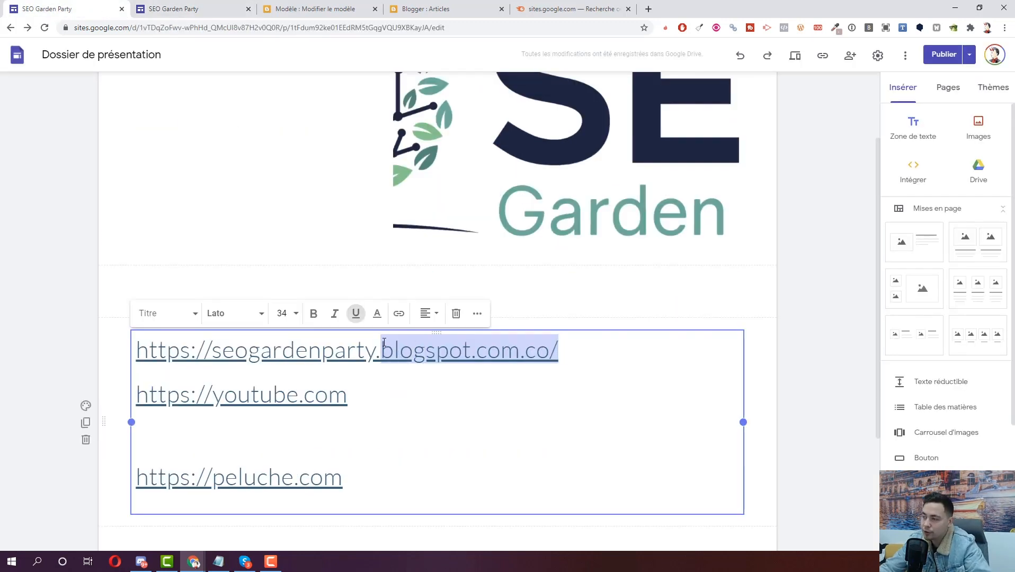
{"action": "left_click_drag", "start_coordinate": [591, 353], "coordinate": [4, 339]}
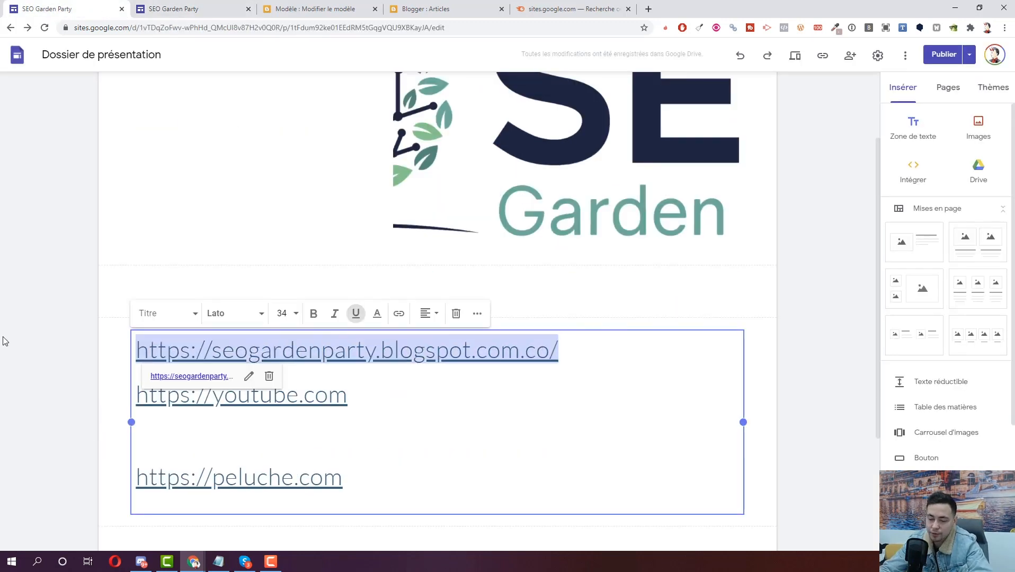
{"action": "key", "text": "ctrl+c"}
{"action": "key", "text": "Left"}
{"action": "key", "text": "Return"}
{"action": "key", "text": "Up"}
{"action": "key", "text": "ctrl+v"}
{"action": "key", "text": "Return"}
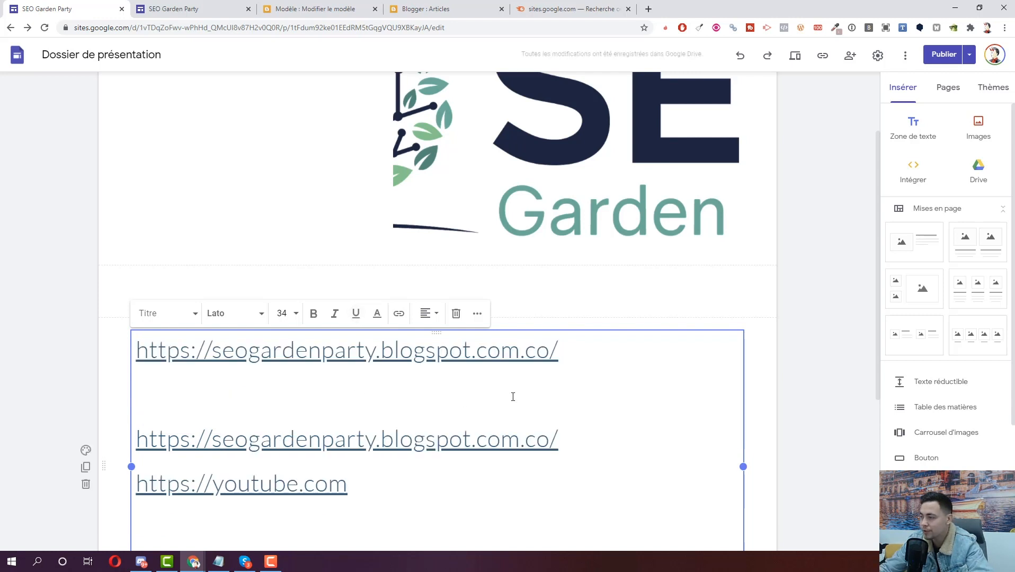
{"action": "key", "text": "BackSpace"}
{"action": "key", "text": "BackSpace"}
{"action": "key", "text": "BackSpace"}
{"action": "key", "text": "BackSpace"}
{"action": "key", "text": "BackSpace"}
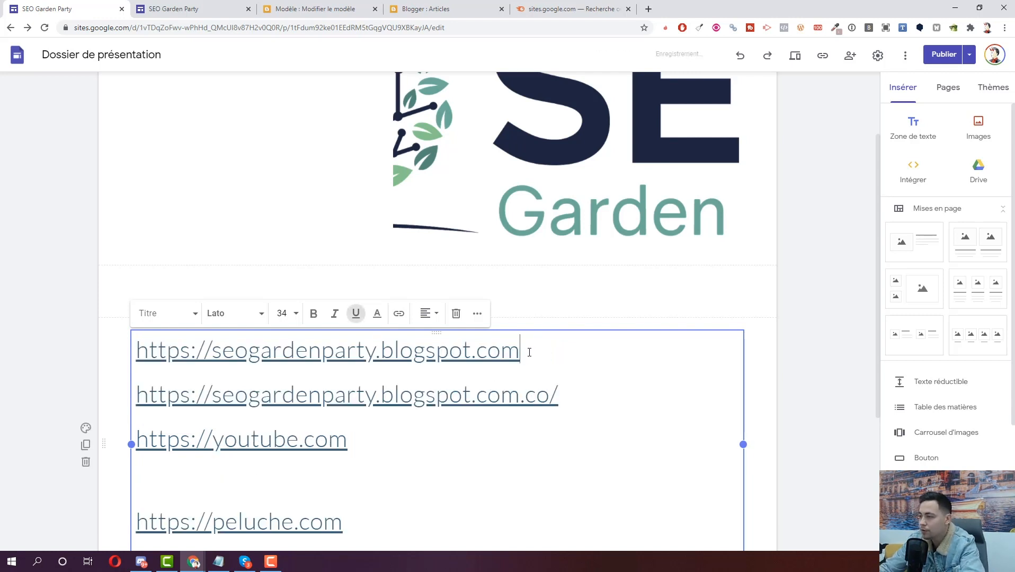
Step: Open the first blogspot link for editing and trim .co/ from the end of its target address
{"action": "left_click_drag", "start_coordinate": [525, 349], "coordinate": [113, 331]}
{"action": "left_click", "coordinate": [399, 315]}
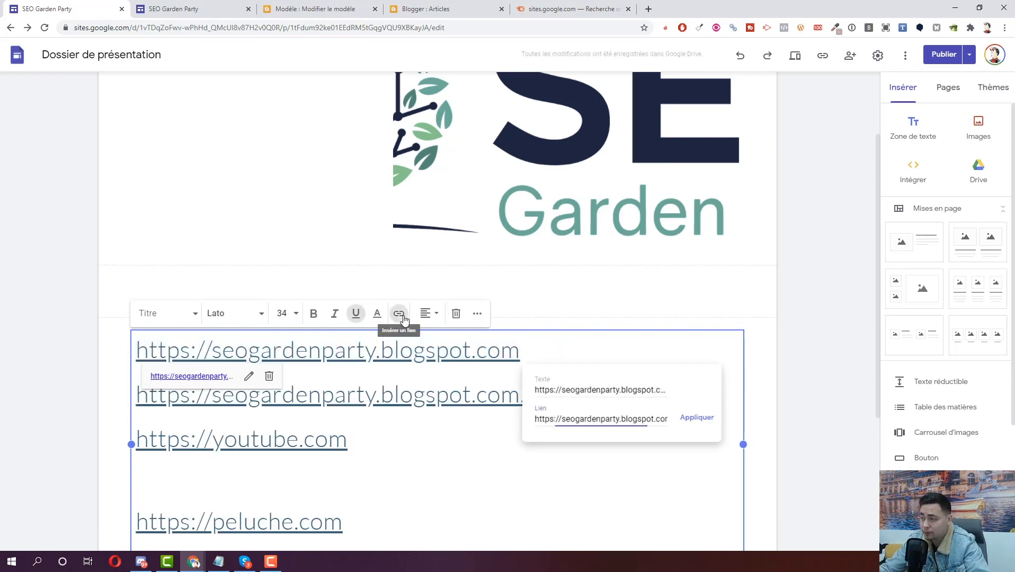
{"action": "left_click_drag", "start_coordinate": [601, 420], "coordinate": [698, 429]}
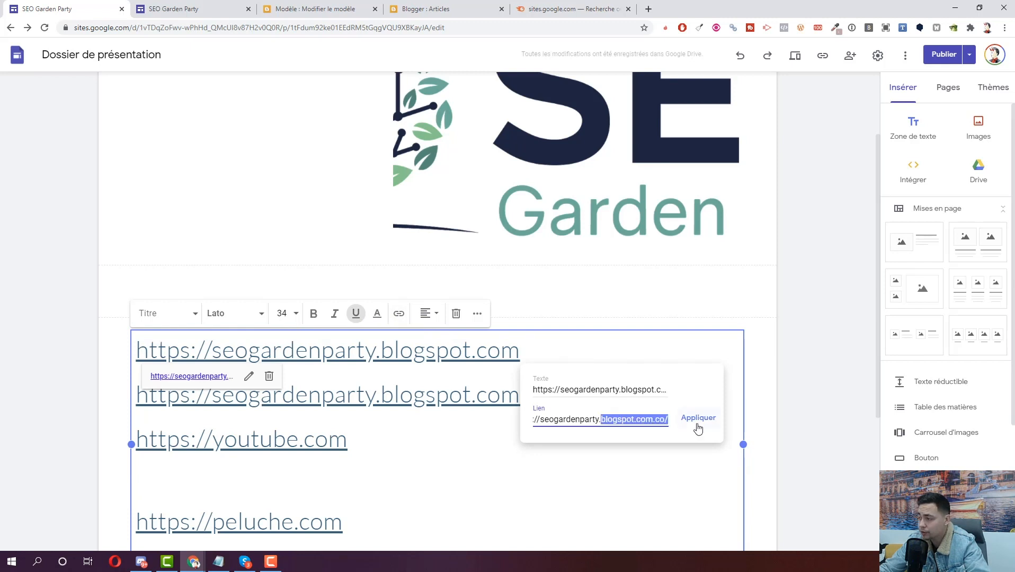
{"action": "left_click", "coordinate": [656, 419]}
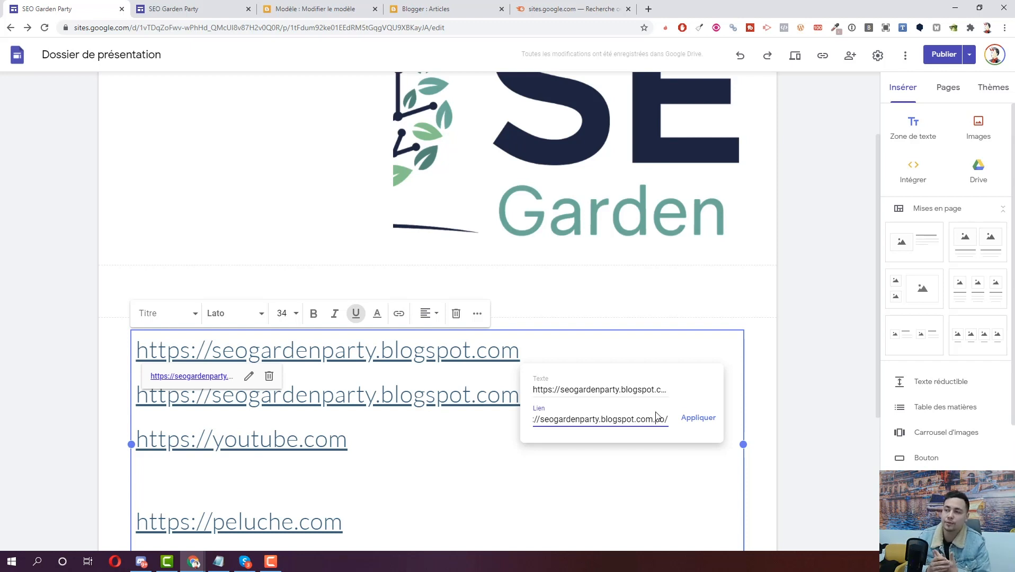
{"action": "key", "text": "ctrl+a"}
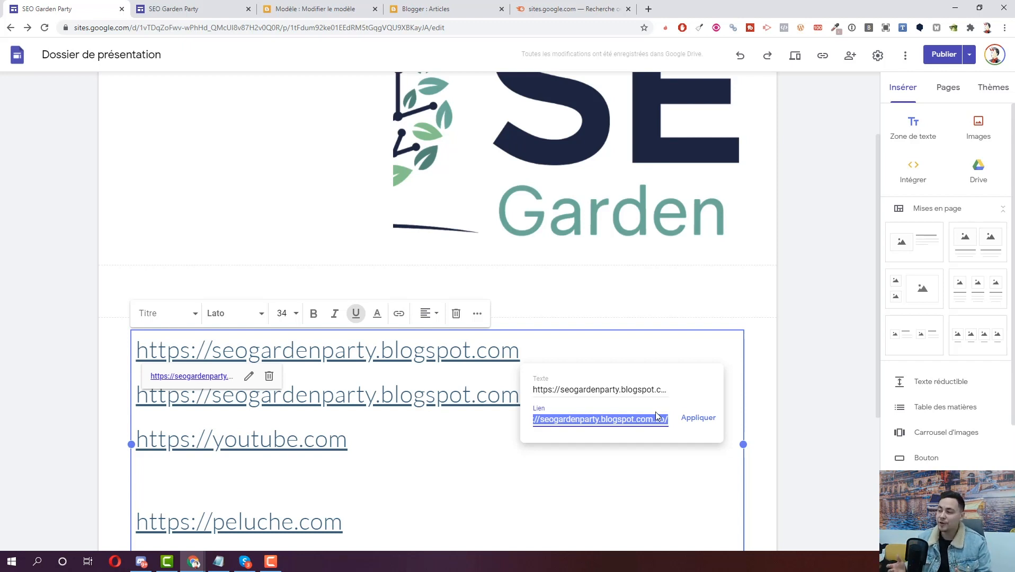
{"action": "left_click", "coordinate": [657, 419]}
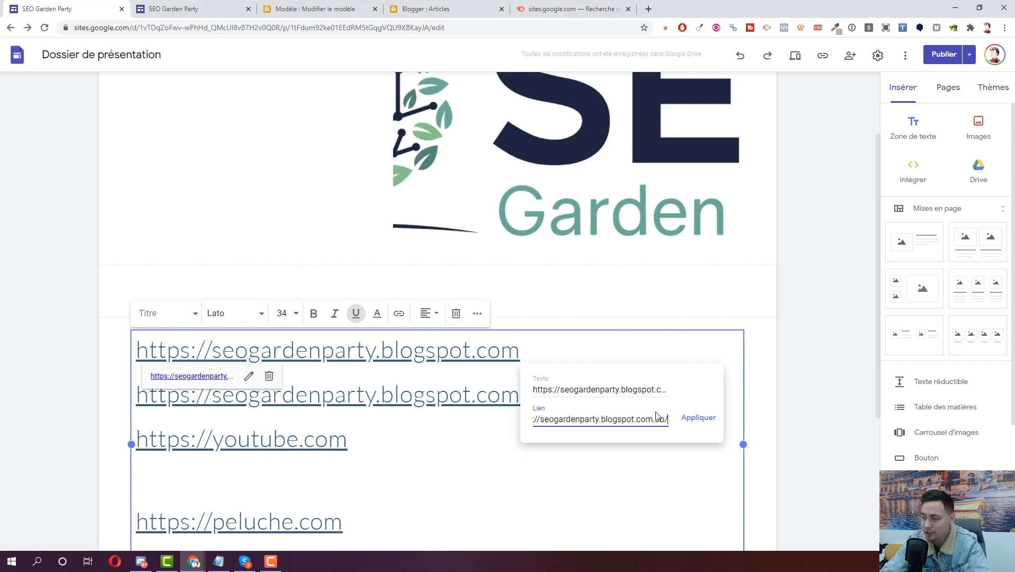
{"action": "key", "text": "BackSpace"}
{"action": "key", "text": "BackSpace"}
{"action": "key", "text": "BackSpace"}
{"action": "key", "text": "BackSpace"}
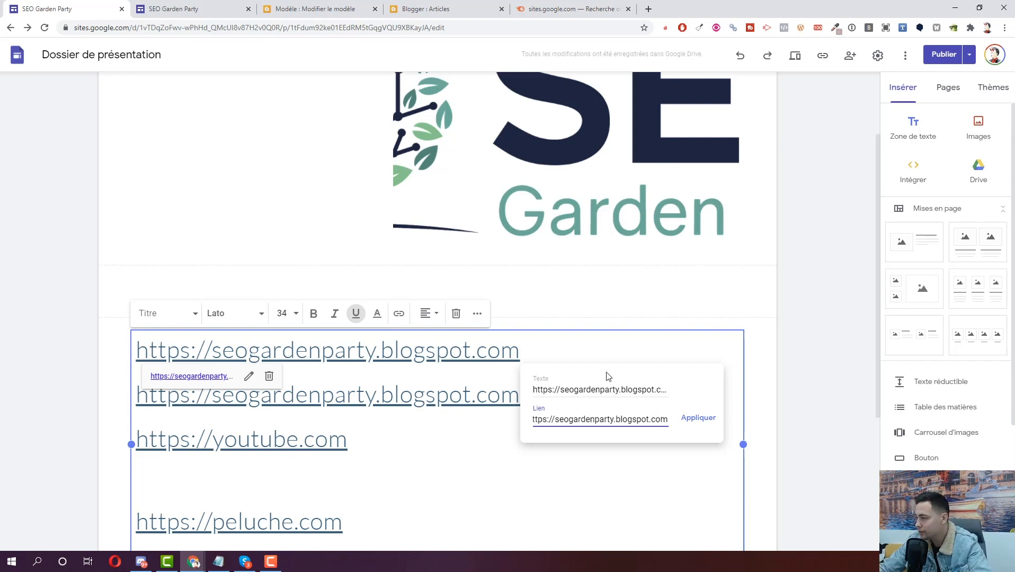
{"action": "left_click_drag", "start_coordinate": [668, 391], "coordinate": [634, 390]}
{"action": "left_click", "coordinate": [651, 390]}
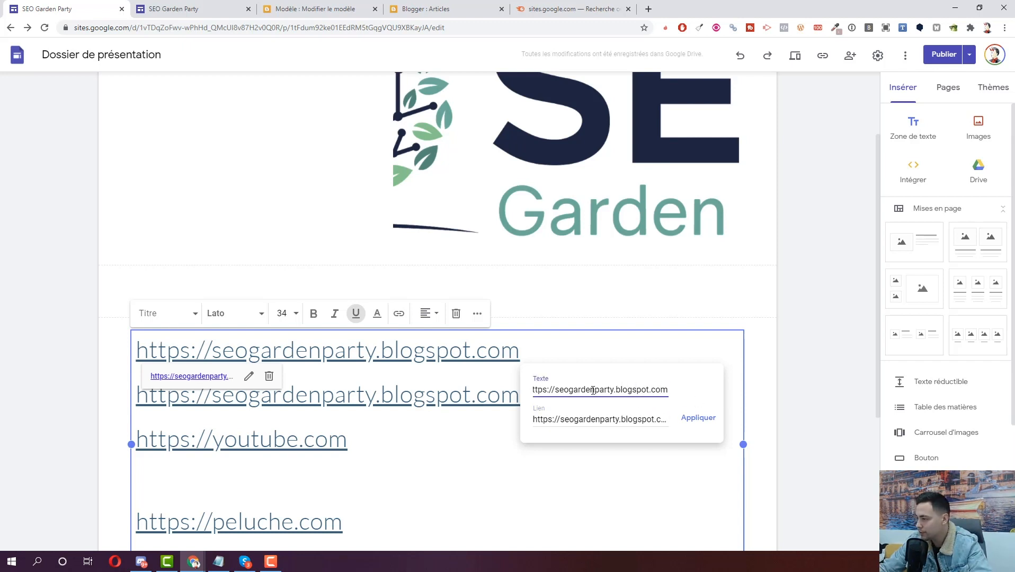
{"action": "key", "text": "ctrl+a"}
{"action": "key", "text": "ctrl+c"}
{"action": "left_click", "coordinate": [615, 420]}
{"action": "key", "text": "ctrl+a"}
{"action": "key", "text": "ctrl+v"}
{"action": "left_click", "coordinate": [698, 418]}
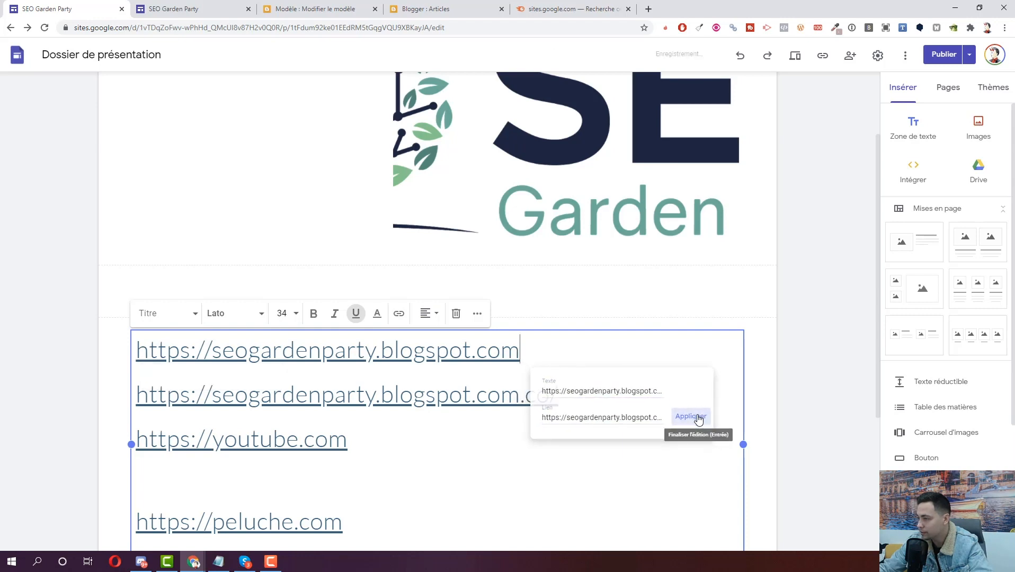
Step: Publish the updated site and reload its public home page
{"action": "left_click", "coordinate": [944, 54]}
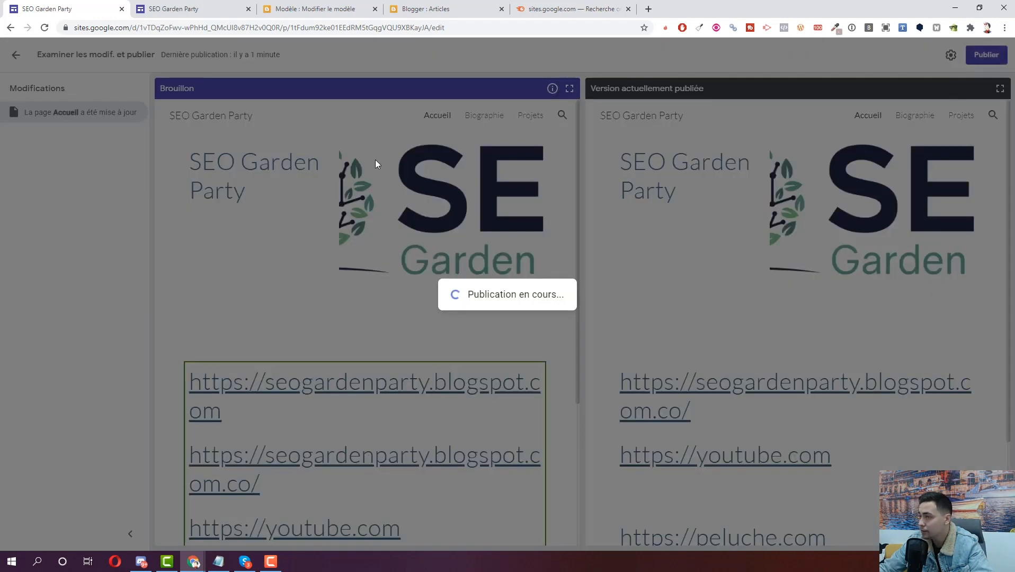
{"action": "left_click", "coordinate": [175, 8]}
{"action": "left_click", "coordinate": [44, 28]}
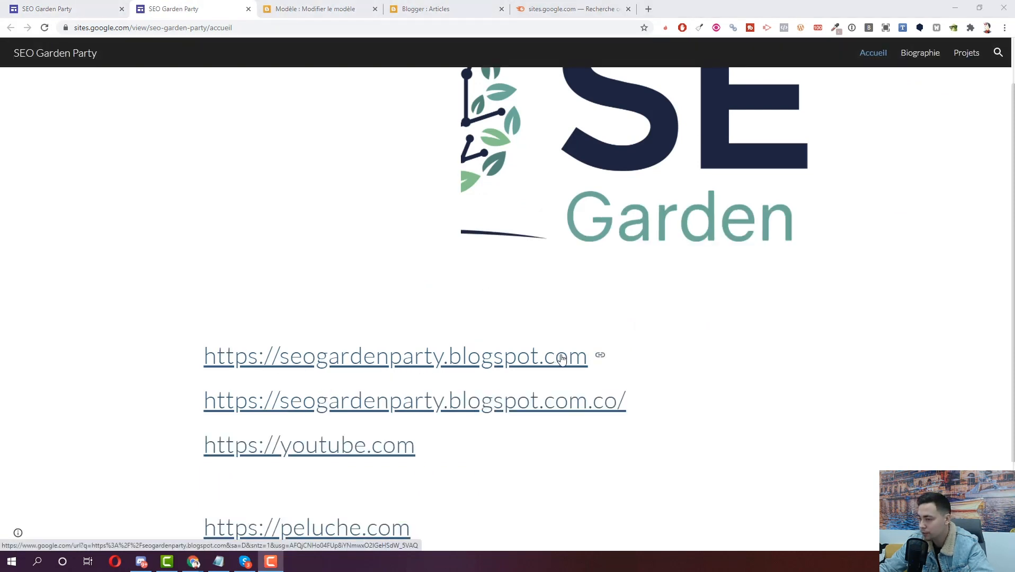
{"action": "left_click", "coordinate": [427, 362]}
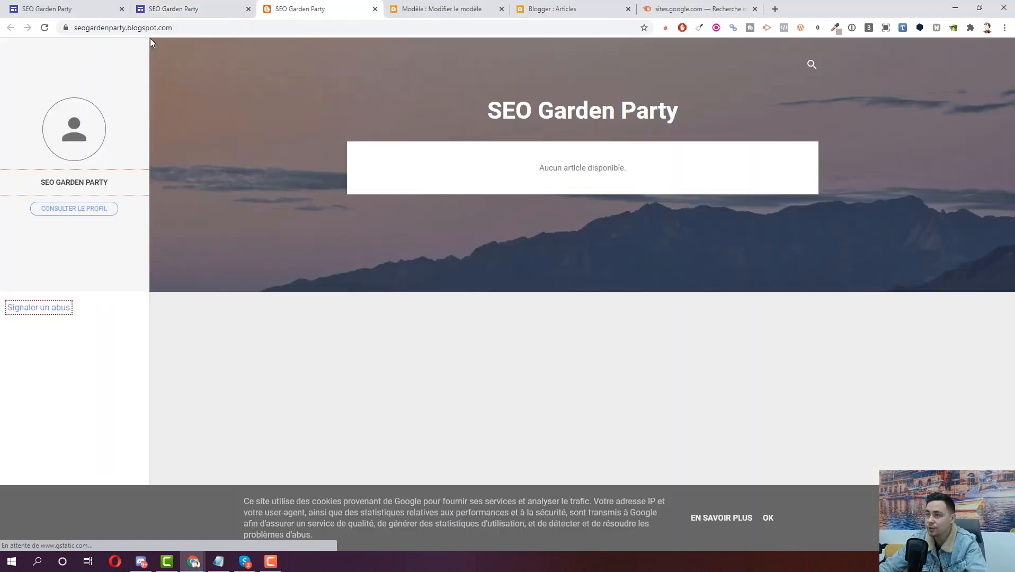
{"action": "left_click", "coordinate": [162, 9]}
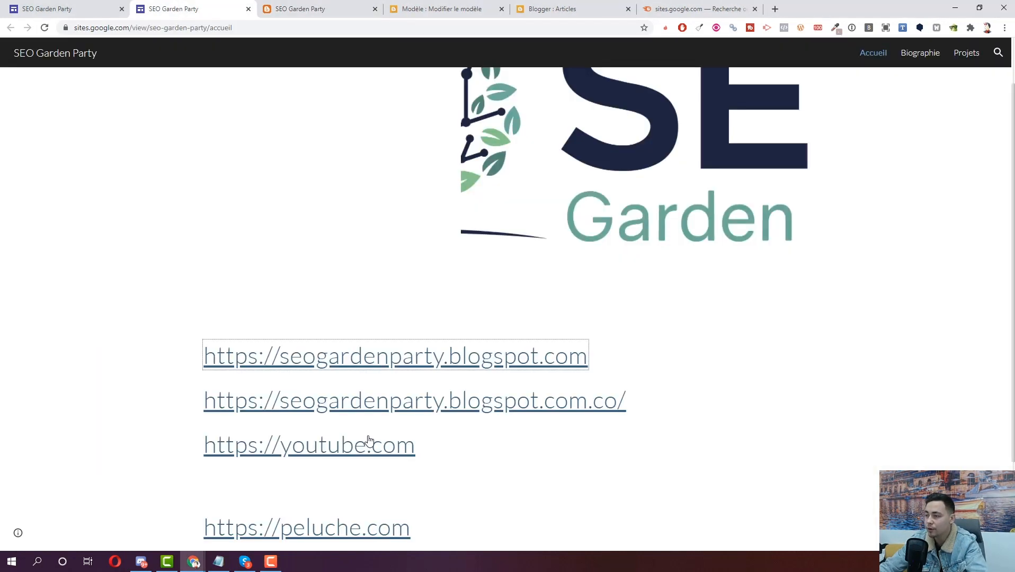
{"action": "middle_click", "coordinate": [324, 357]}
{"action": "left_click", "coordinate": [318, 9]}
{"action": "left_click", "coordinate": [444, 9]}
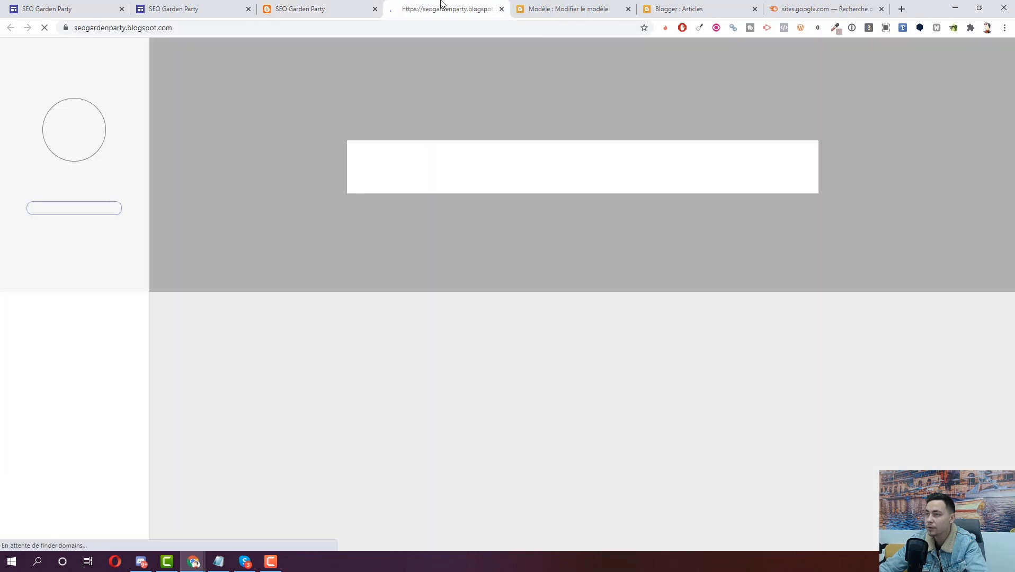
{"action": "left_click", "coordinate": [375, 9]}
{"action": "key", "text": "ctrl+w"}
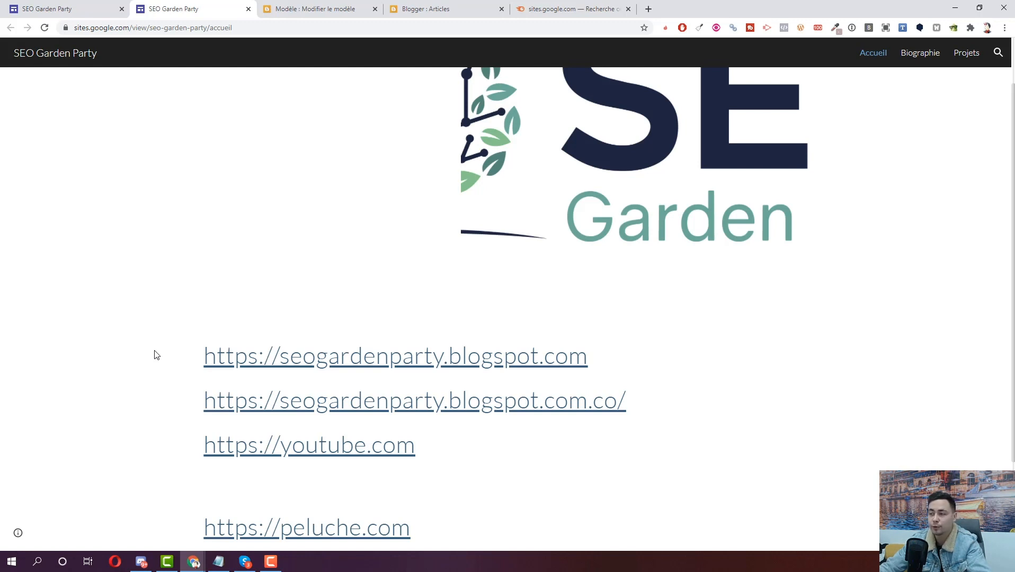
{"action": "left_click_drag", "start_coordinate": [446, 456], "coordinate": [209, 440]}
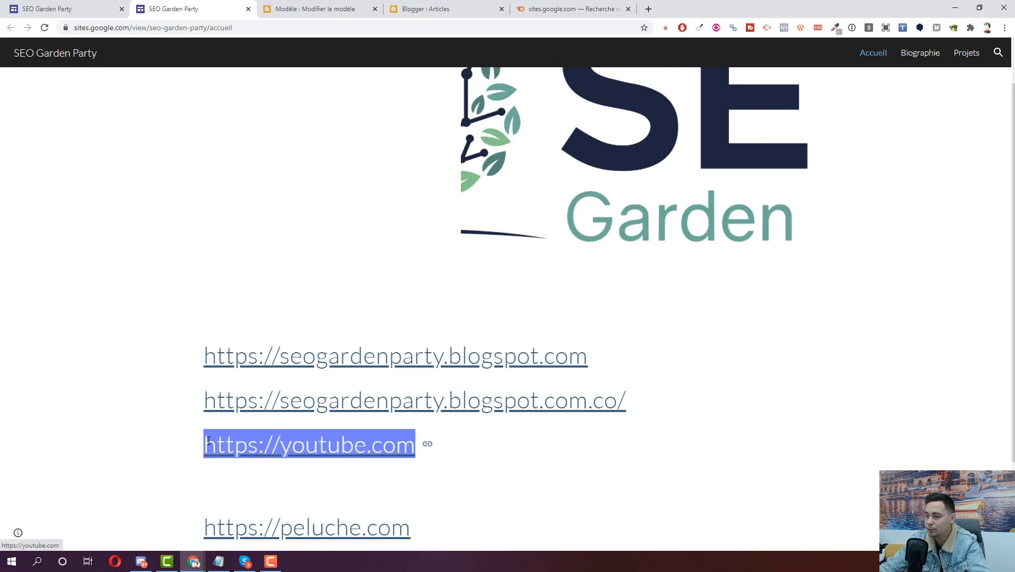
{"action": "left_click_drag", "start_coordinate": [198, 401], "coordinate": [224, 408]}
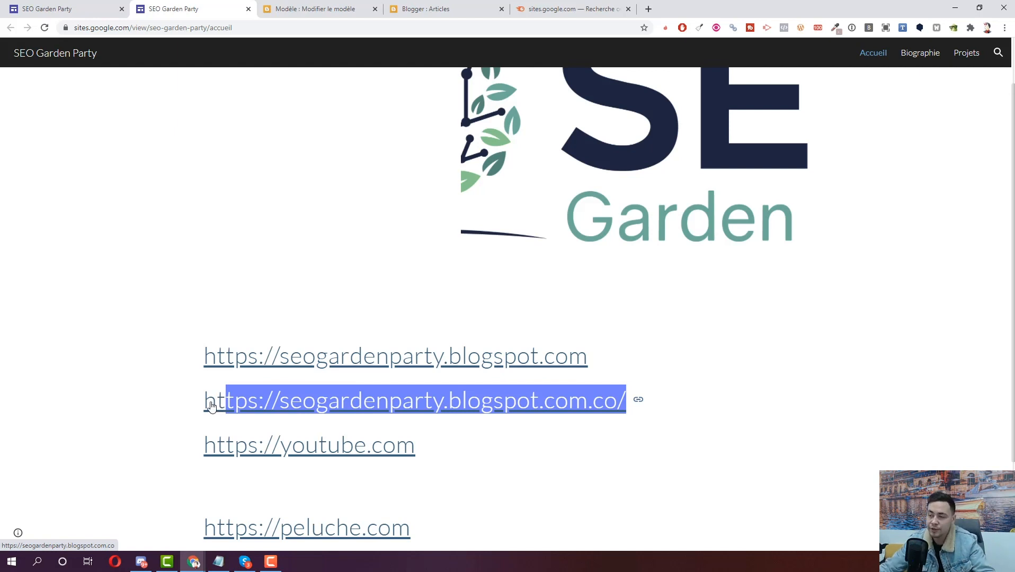
{"action": "left_click", "coordinate": [212, 406]}
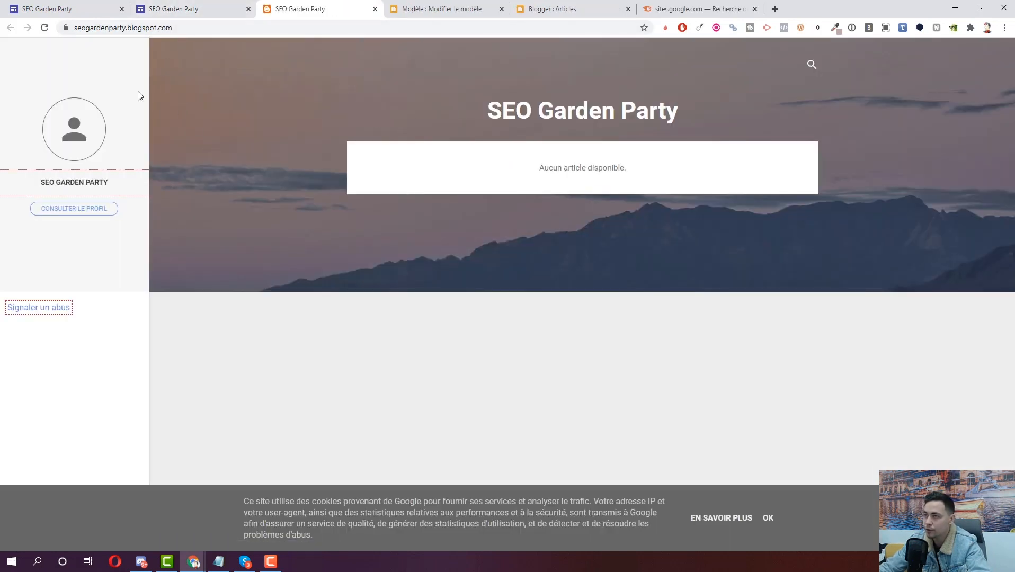
{"action": "key", "text": "ctrl+w"}
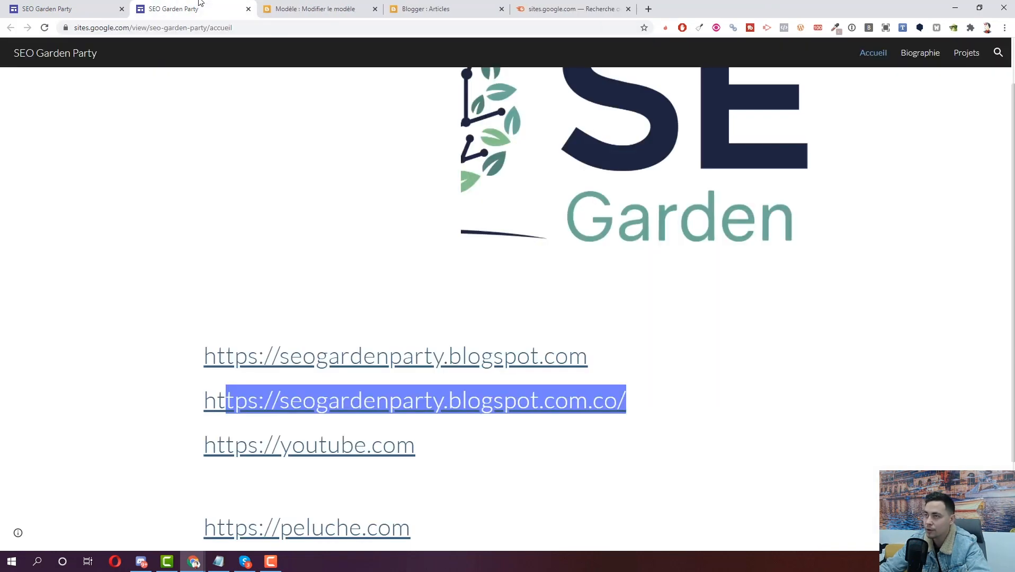
{"action": "left_click", "coordinate": [185, 355]}
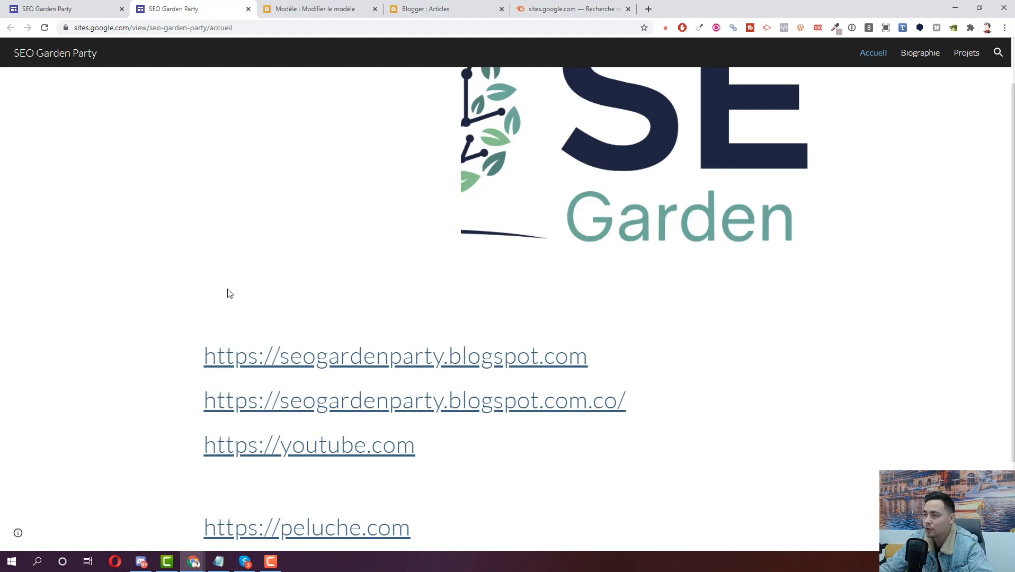
{"action": "left_click", "coordinate": [237, 27]}
{"action": "left_click", "coordinate": [233, 275]}
{"action": "left_click", "coordinate": [318, 406]}
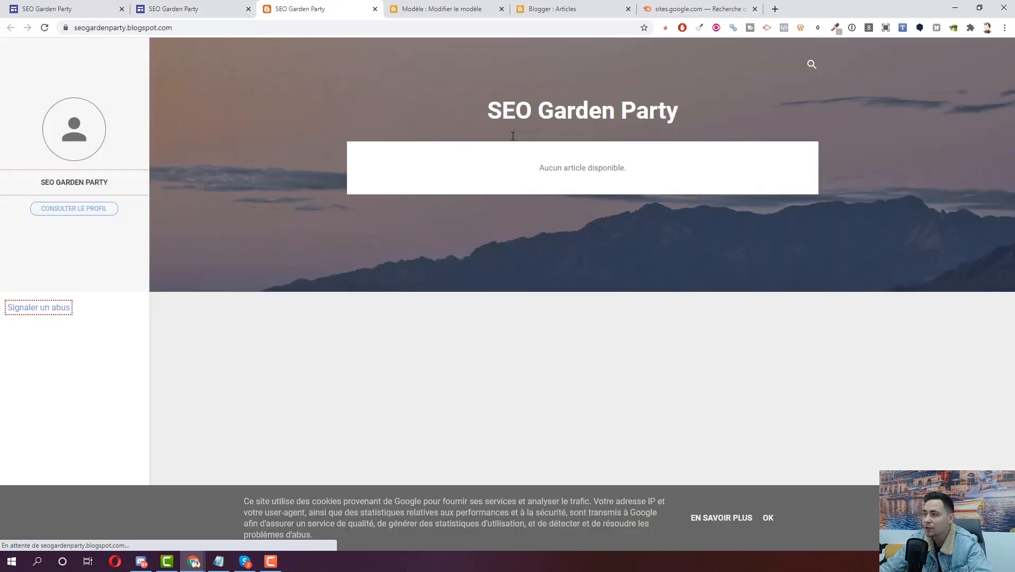
{"action": "left_click_drag", "start_coordinate": [491, 118], "coordinate": [691, 166]}
{"action": "left_click", "coordinate": [691, 165]}
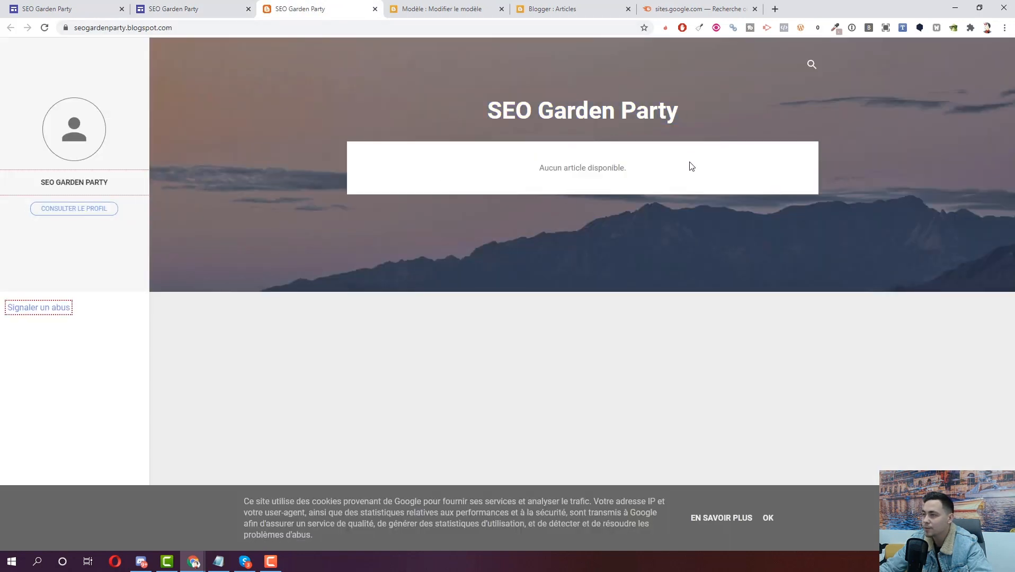
{"action": "left_click", "coordinate": [319, 28]}
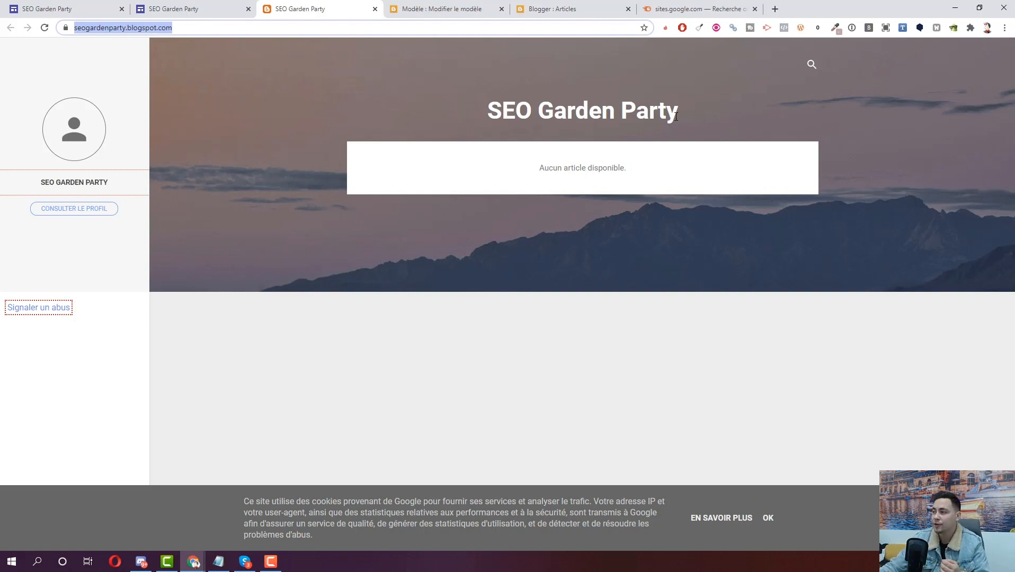
{"action": "left_click", "coordinate": [775, 9]}
{"action": "key", "text": "ctrl+v"}
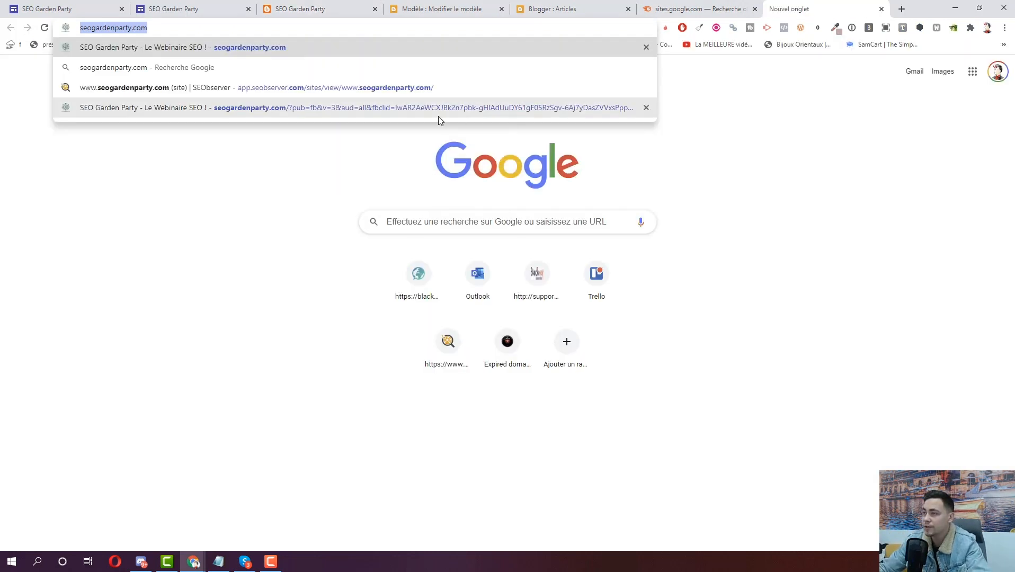
{"action": "key", "text": "ctrl+w"}
Step: Switch to the SEO Garden Party blog in Blogger and open its theme's HTML code for editing
{"action": "left_click", "coordinate": [445, 9]}
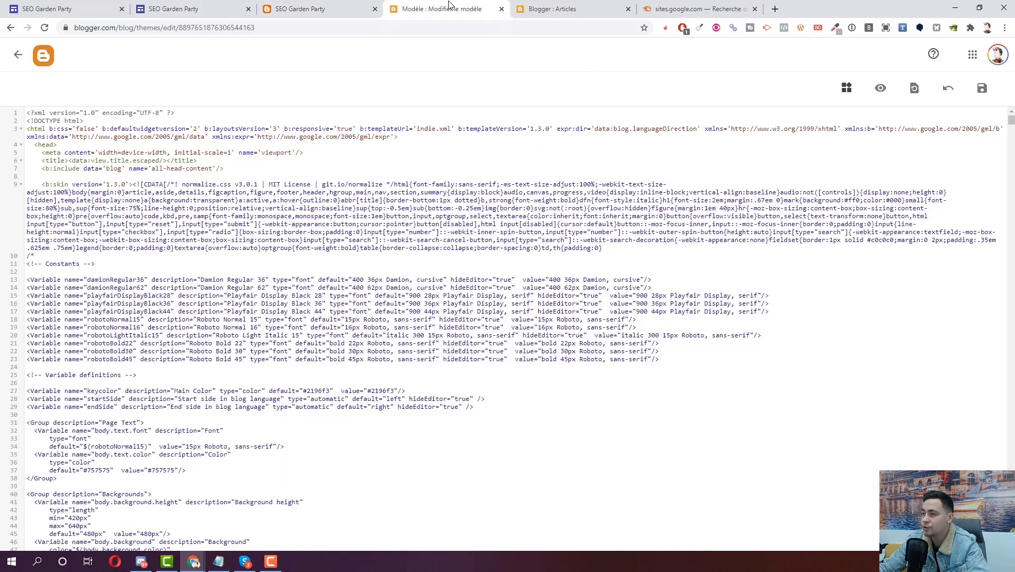
{"action": "left_click", "coordinate": [546, 9]}
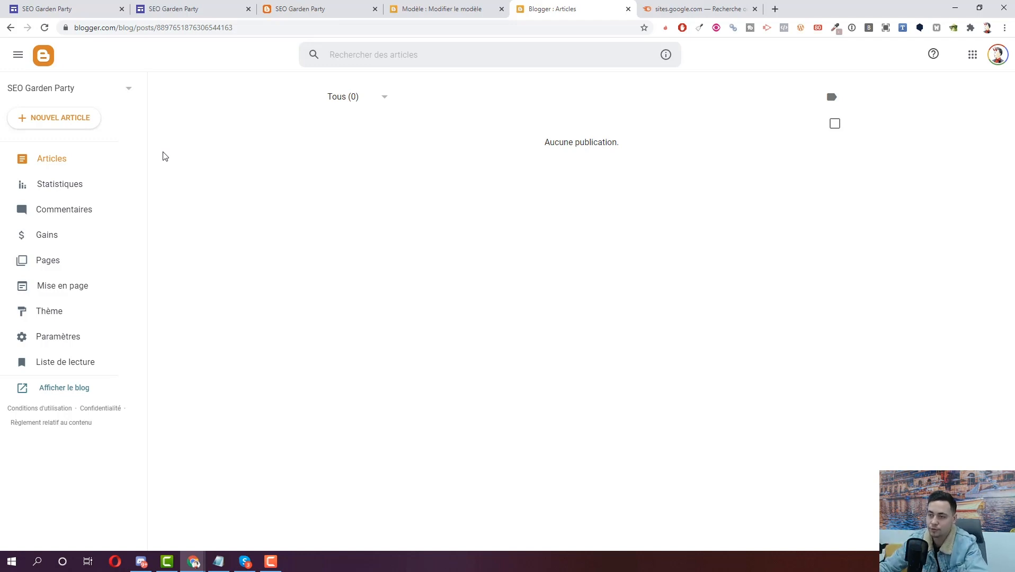
{"action": "left_click", "coordinate": [93, 314]}
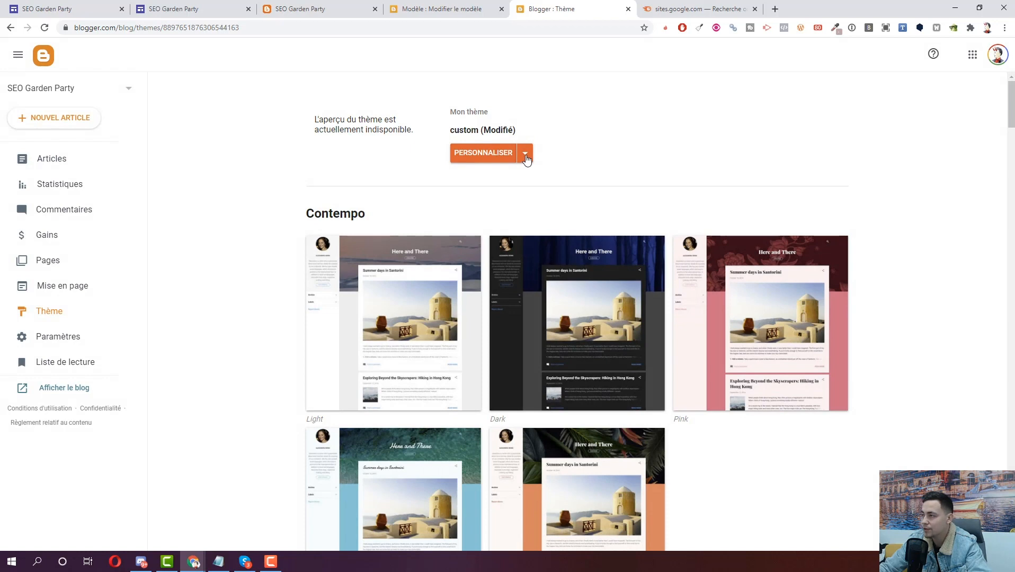
{"action": "left_click", "coordinate": [526, 156]}
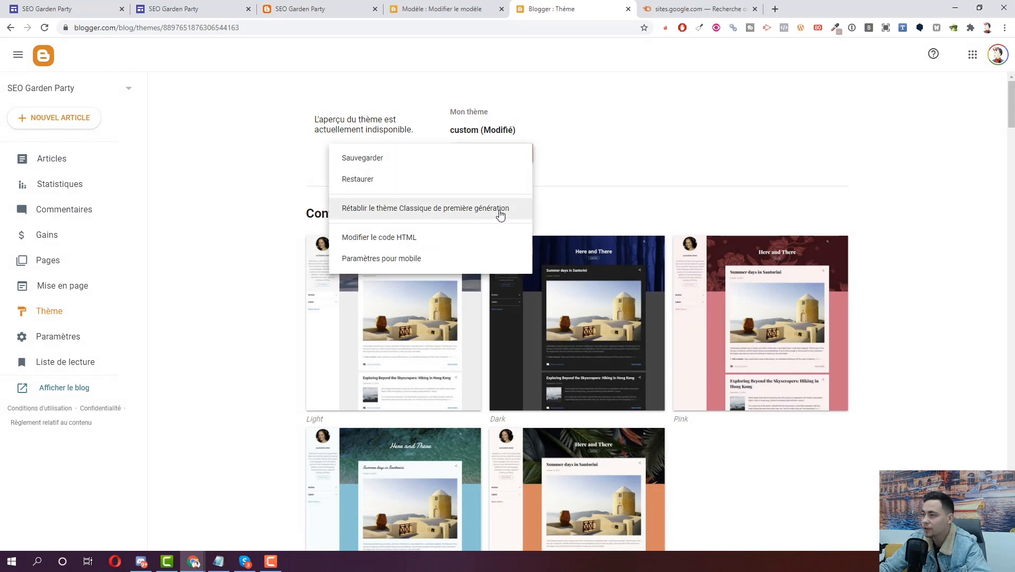
{"action": "left_click", "coordinate": [489, 236]}
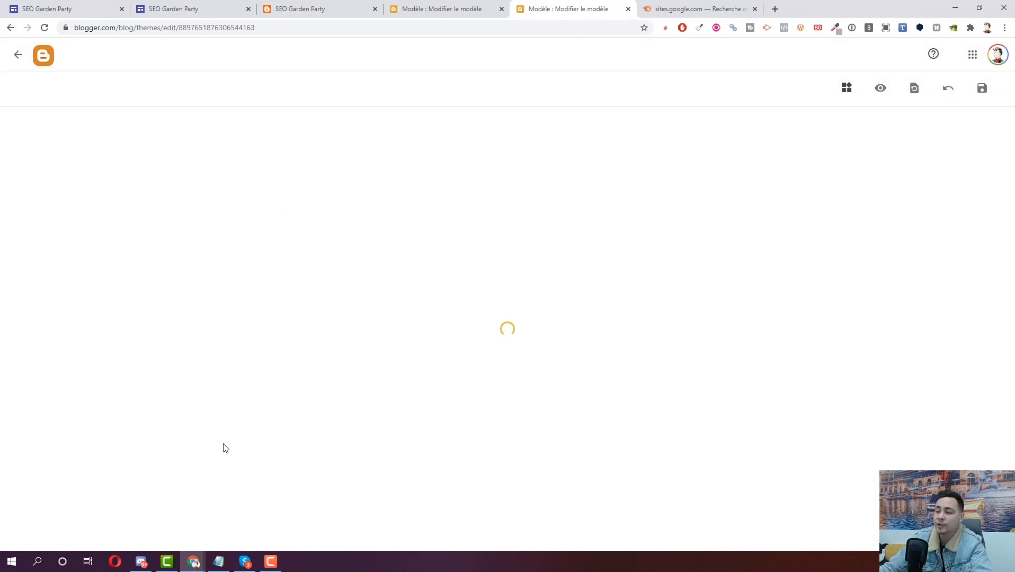
{"action": "mouse_move", "coordinate": [218, 551]}
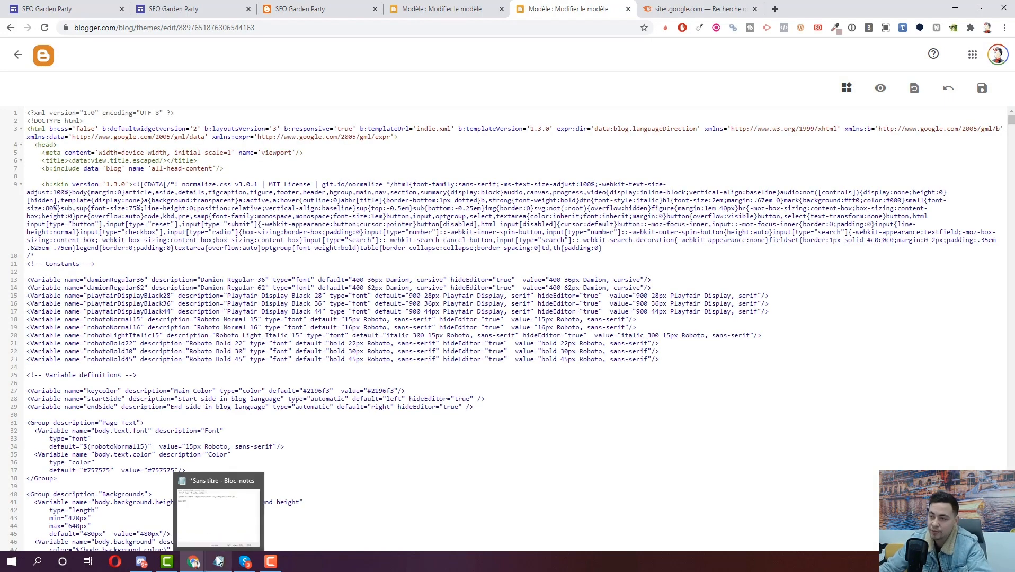
{"action": "left_click", "coordinate": [218, 560]}
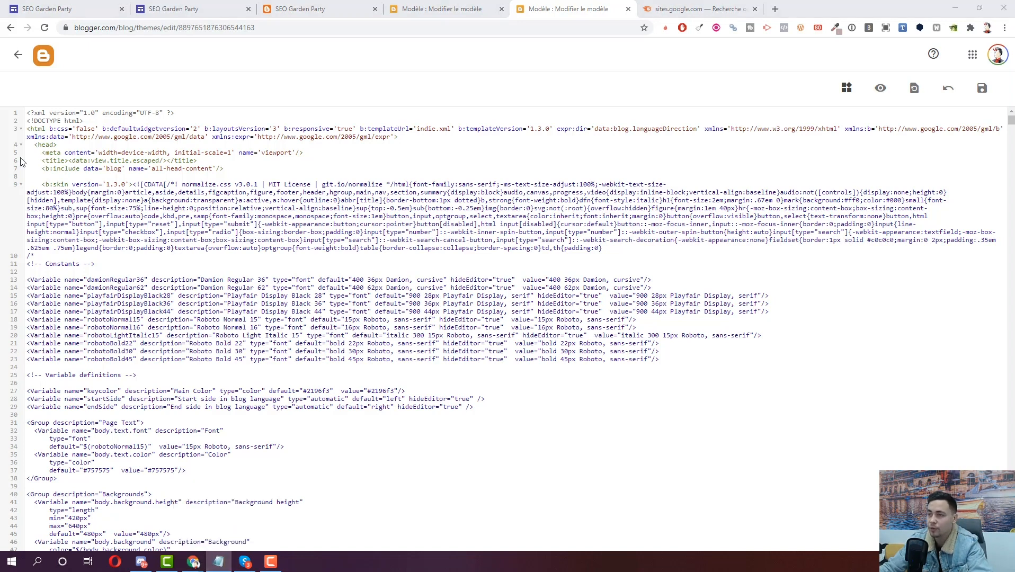
{"action": "left_click", "coordinate": [66, 178]}
{"action": "type", "text": "<script type='text/javascript'>   window.location = &quot;https://www.seogardenparty.com/&quot;;  </script>"}
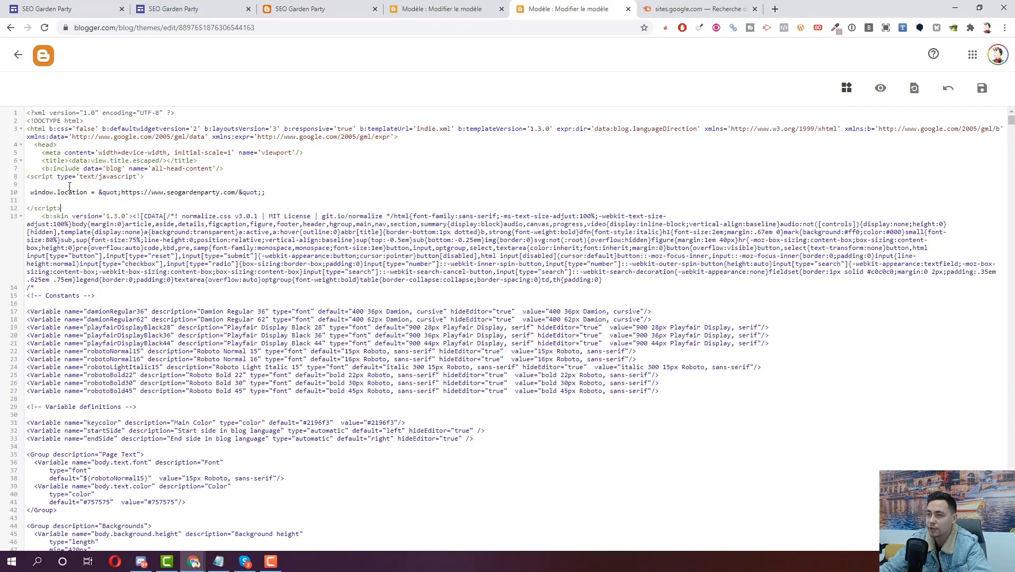
Step: Examine the inserted script up close, focusing on the window.location statement and its target URL
{"action": "left_click_drag", "start_coordinate": [65, 208], "coordinate": [32, 180]}
{"action": "key", "text": "ctrl+plus"}
{"action": "key", "text": "ctrl+plus"}
{"action": "key", "text": "ctrl+plus"}
{"action": "key", "text": "ctrl+plus"}
{"action": "key", "text": "ctrl+plus"}
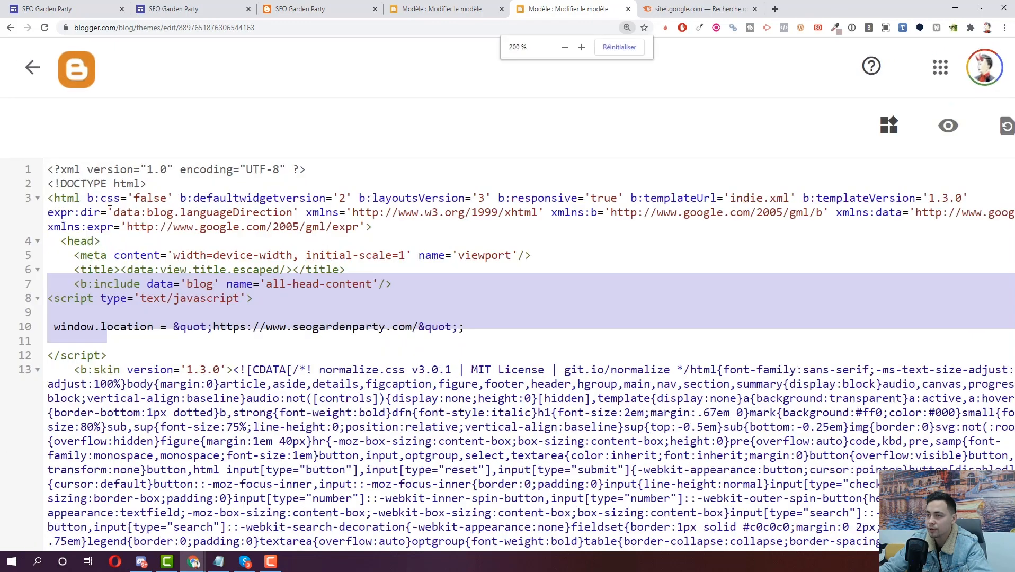
{"action": "left_click", "coordinate": [129, 358]}
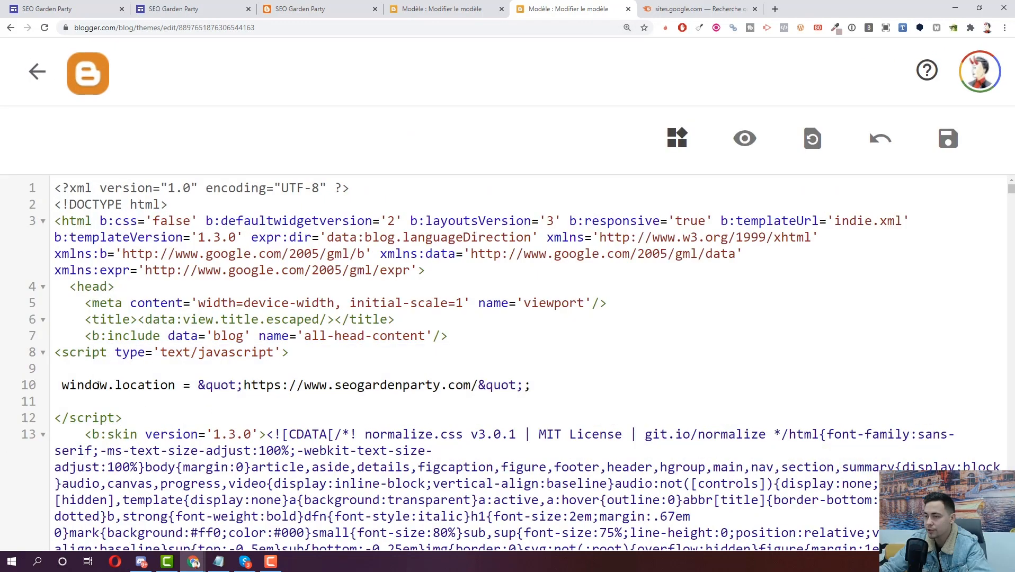
{"action": "left_click_drag", "start_coordinate": [62, 385], "coordinate": [174, 385]}
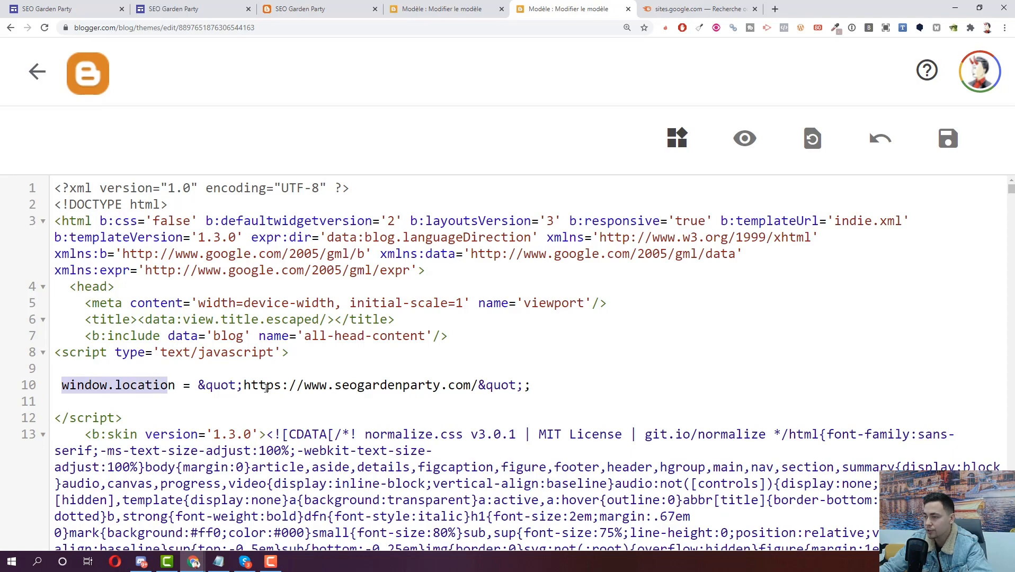
{"action": "left_click_drag", "start_coordinate": [243, 385], "coordinate": [434, 386]}
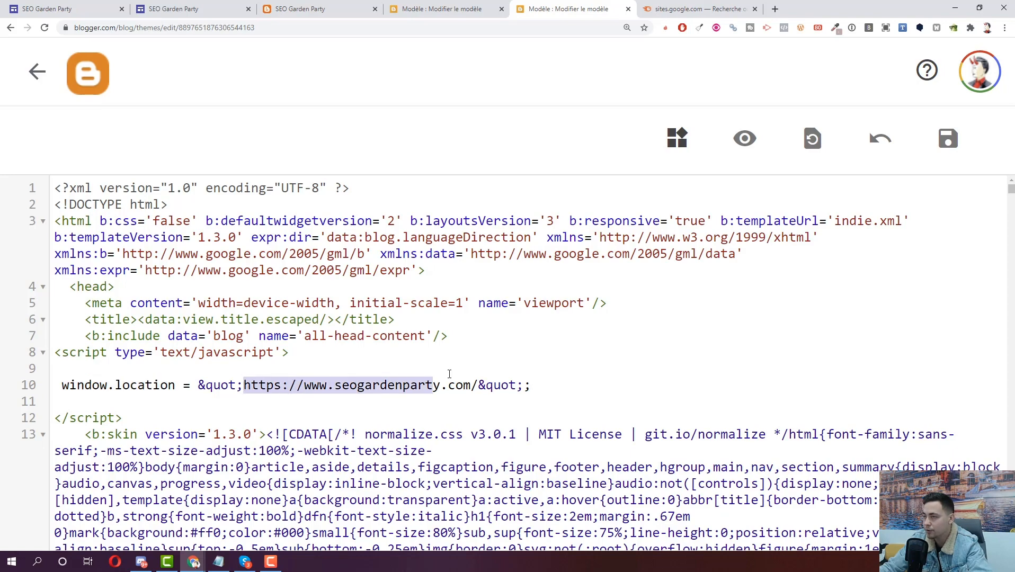
Step: Save the edited blog theme and reload seogardenparty.blogspot.com to test the redirect
{"action": "key", "text": "ctrl+0"}
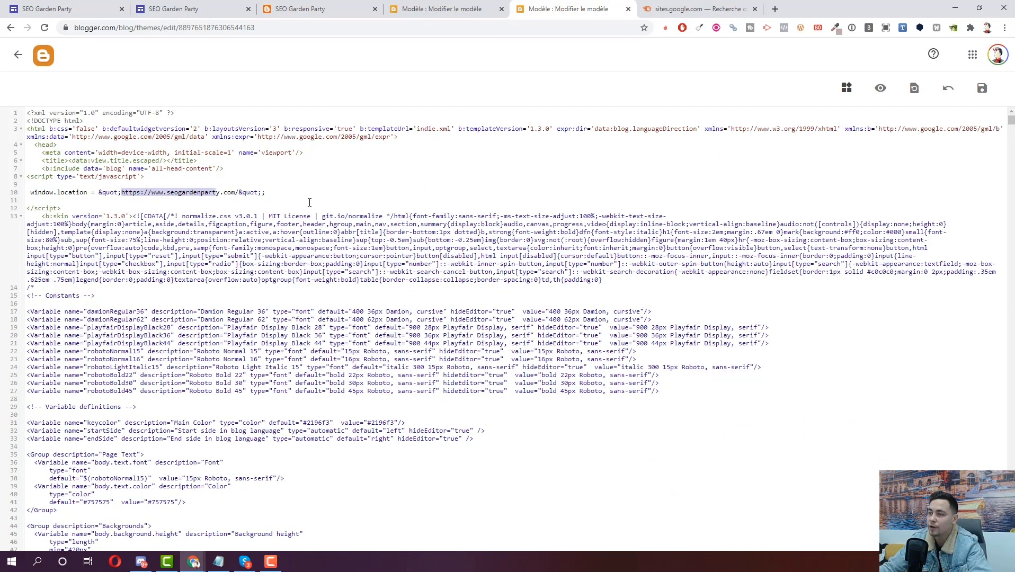
{"action": "left_click", "coordinate": [980, 90]}
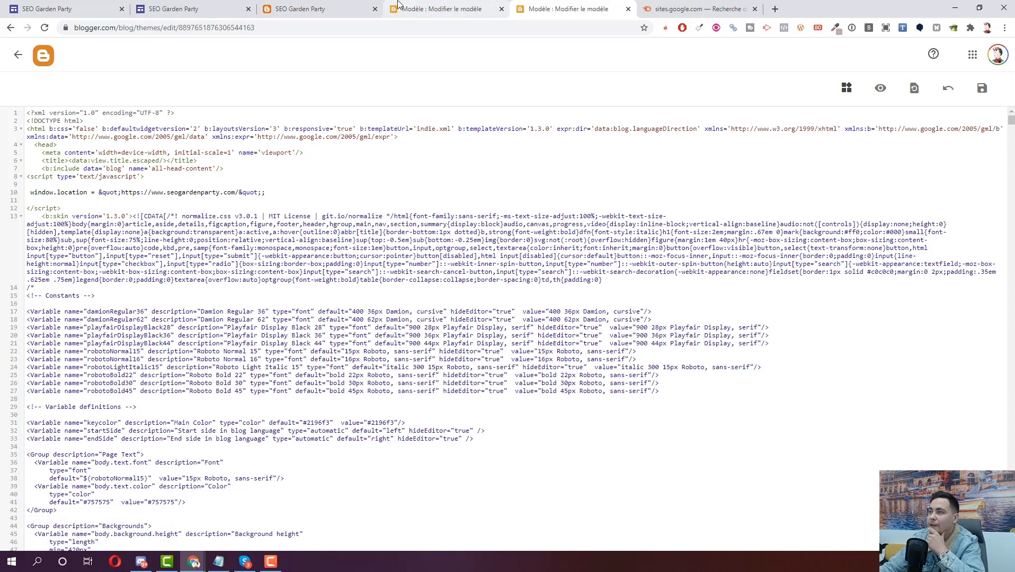
{"action": "left_click", "coordinate": [300, 9]}
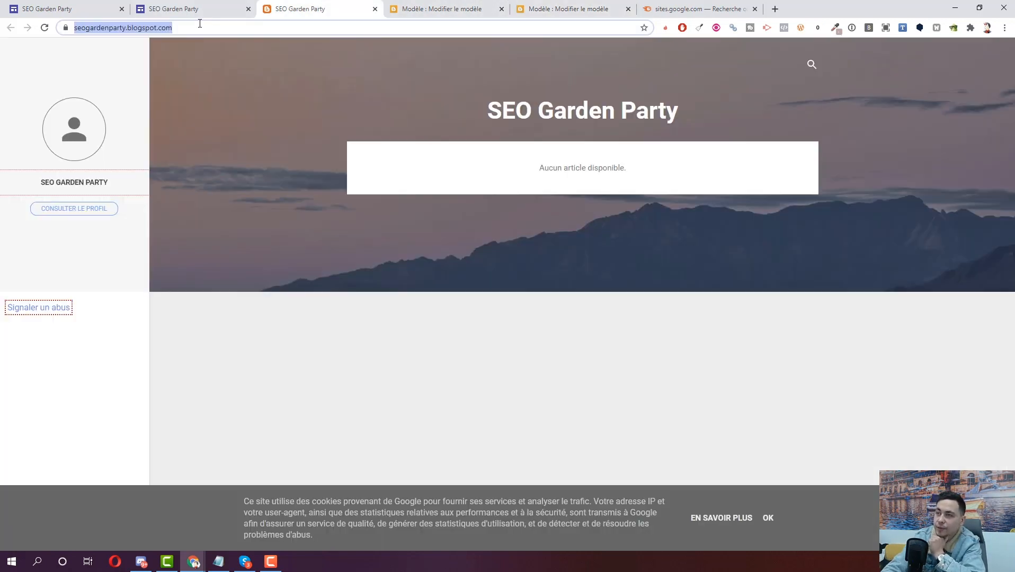
{"action": "key", "text": "Return"}
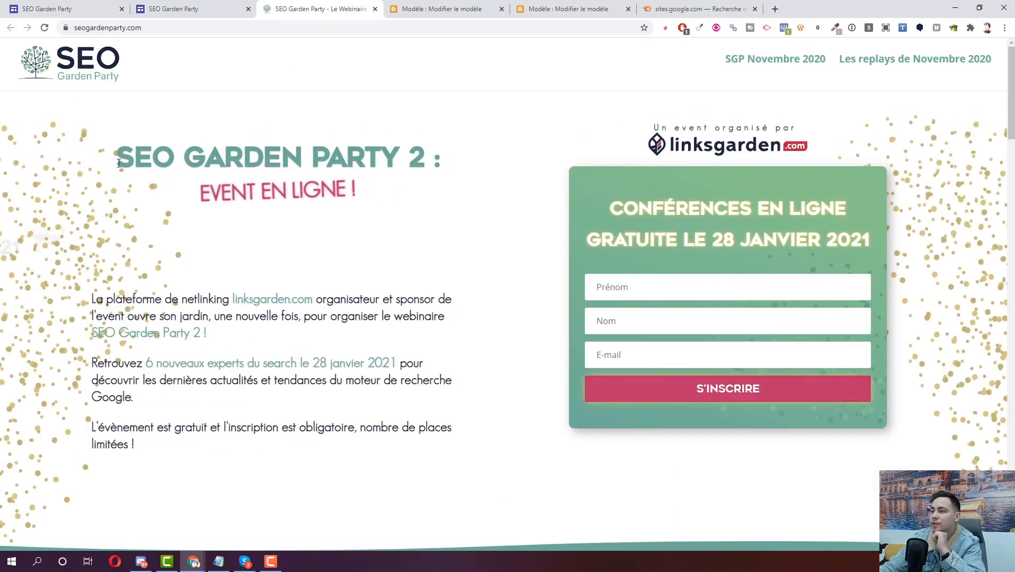
{"action": "left_click", "coordinate": [200, 9]}
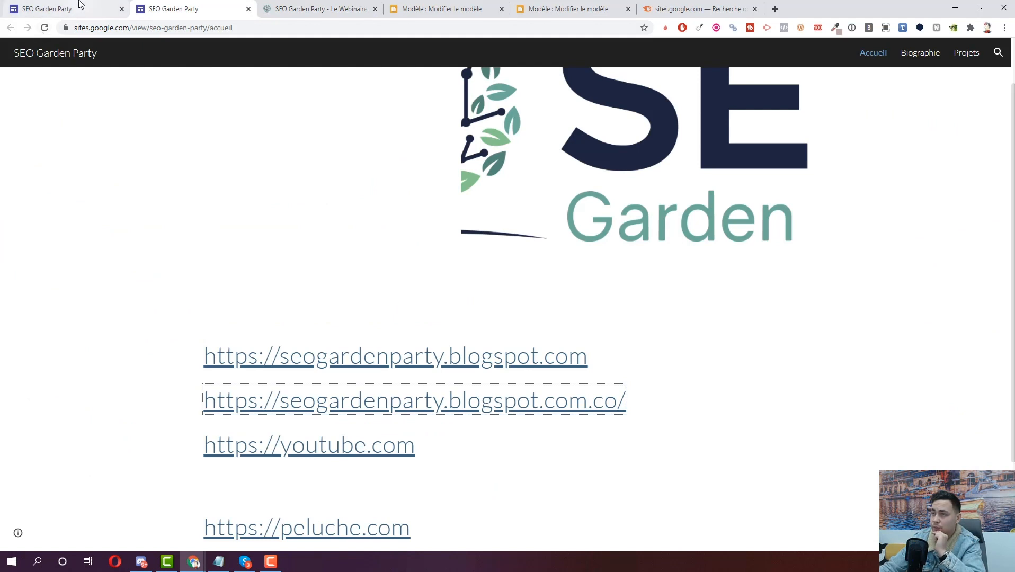
{"action": "left_click", "coordinate": [45, 29]}
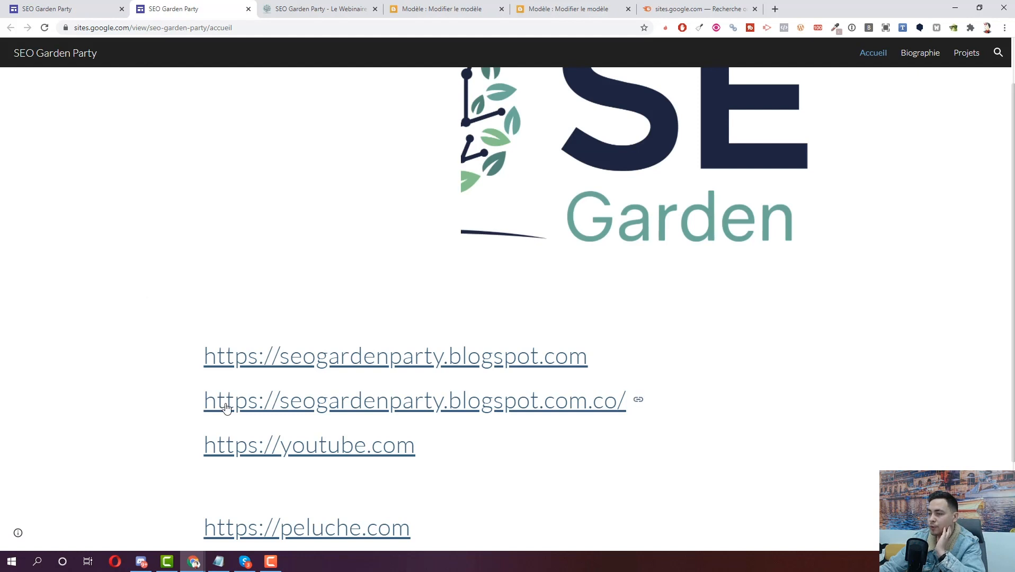
{"action": "left_click", "coordinate": [262, 415]}
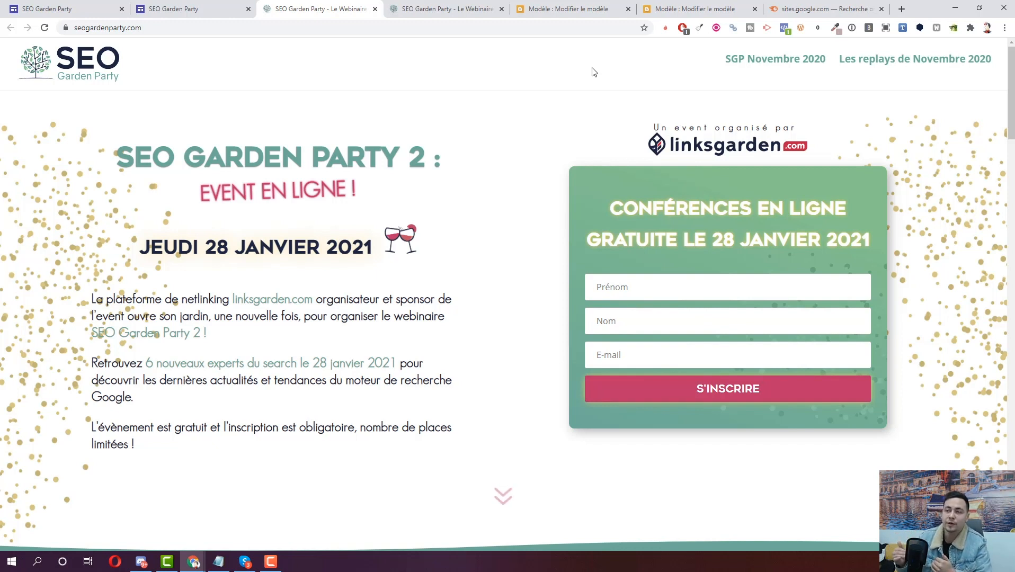
Step: Close both open seogardenparty.com pages and return to the published Google Site
{"action": "left_click", "coordinate": [190, 8]}
{"action": "scroll", "coordinate": [450, 165], "scroll_direction": "up", "scroll_amount": 2}
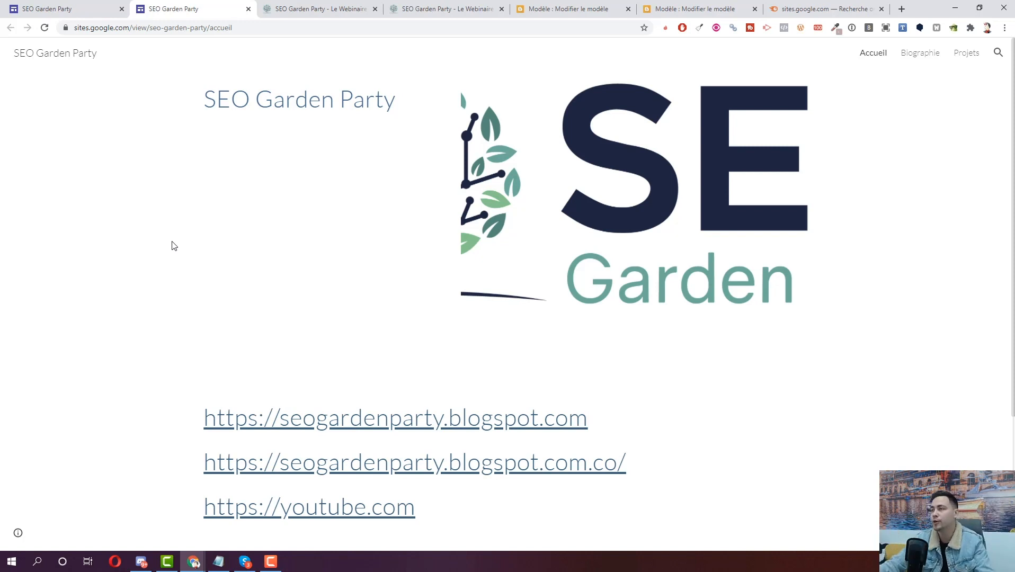
{"action": "left_click", "coordinate": [329, 5]}
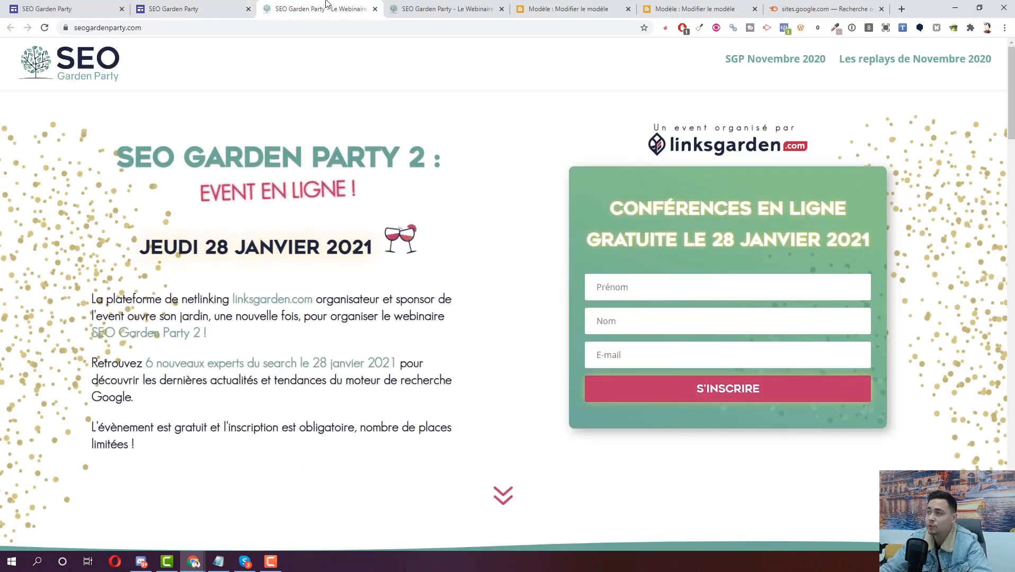
{"action": "middle_click", "coordinate": [328, 7]}
{"action": "left_click", "coordinate": [325, 5]}
{"action": "middle_click", "coordinate": [325, 7]}
{"action": "left_click", "coordinate": [218, 6]}
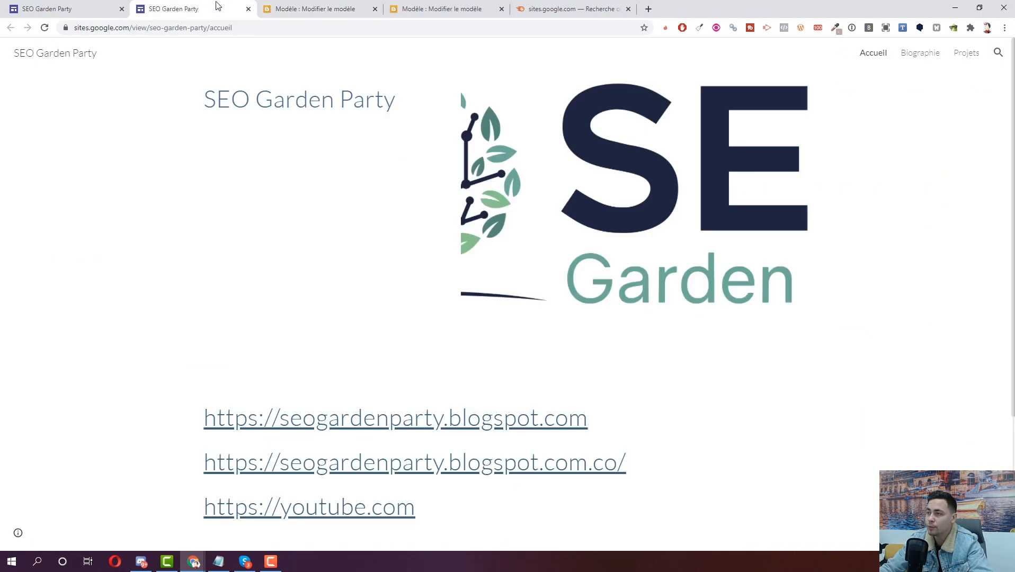
{"action": "key", "text": "ctrl+shift+Tab"}
{"action": "left_click", "coordinate": [453, 455]}
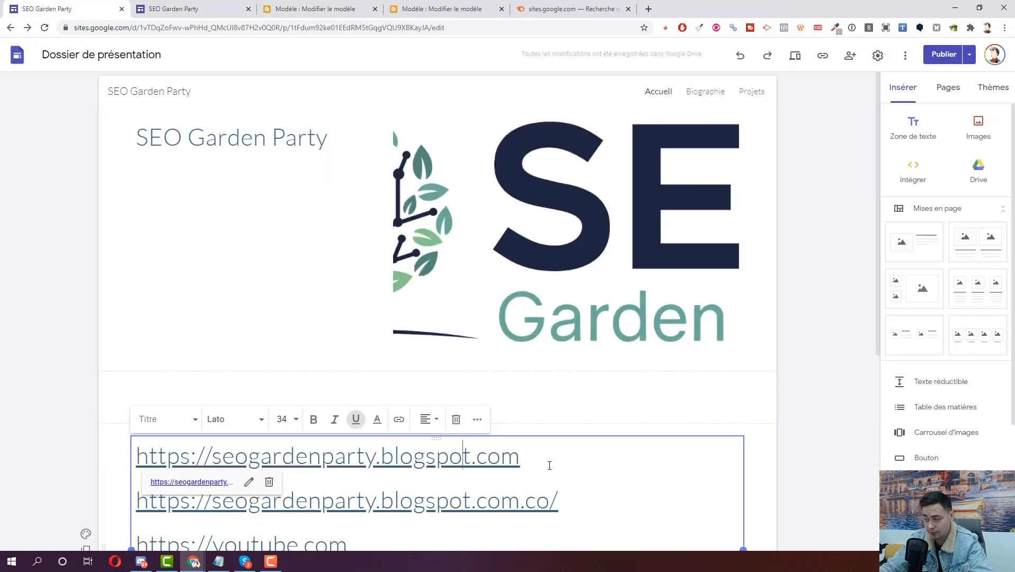
{"action": "left_click_drag", "start_coordinate": [520, 456], "coordinate": [2, 430]}
{"action": "key", "text": "BackSpace"}
{"action": "key", "text": "Delete"}
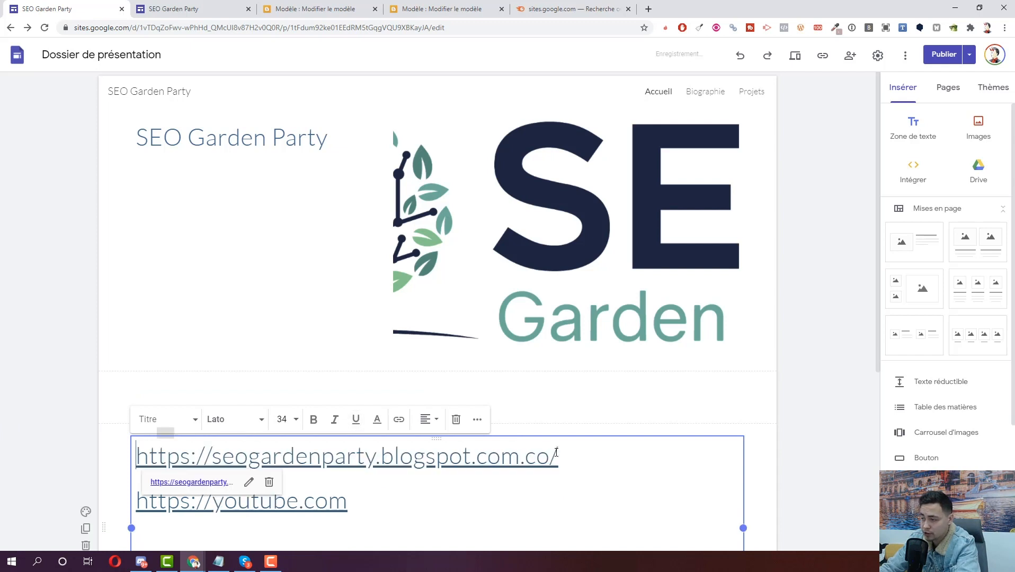
{"action": "left_click", "coordinate": [578, 457]}
{"action": "left_click_drag", "start_coordinate": [578, 457], "coordinate": [532, 449]}
{"action": "scroll", "coordinate": [575, 489], "scroll_direction": "down", "scroll_amount": 3}
{"action": "key", "text": "ctrl+a"}
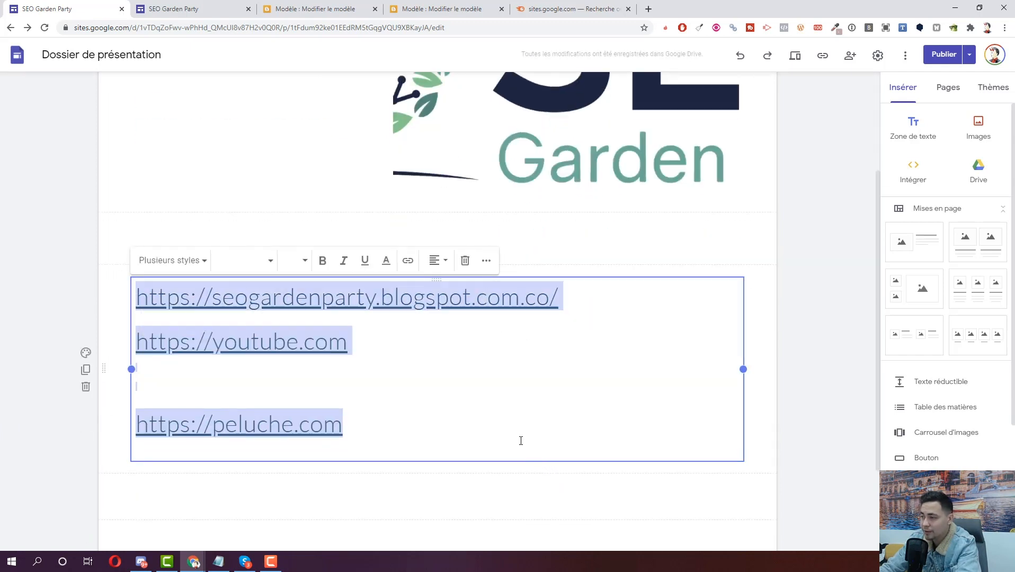
{"action": "left_click_drag", "start_coordinate": [469, 430], "coordinate": [585, 299]}
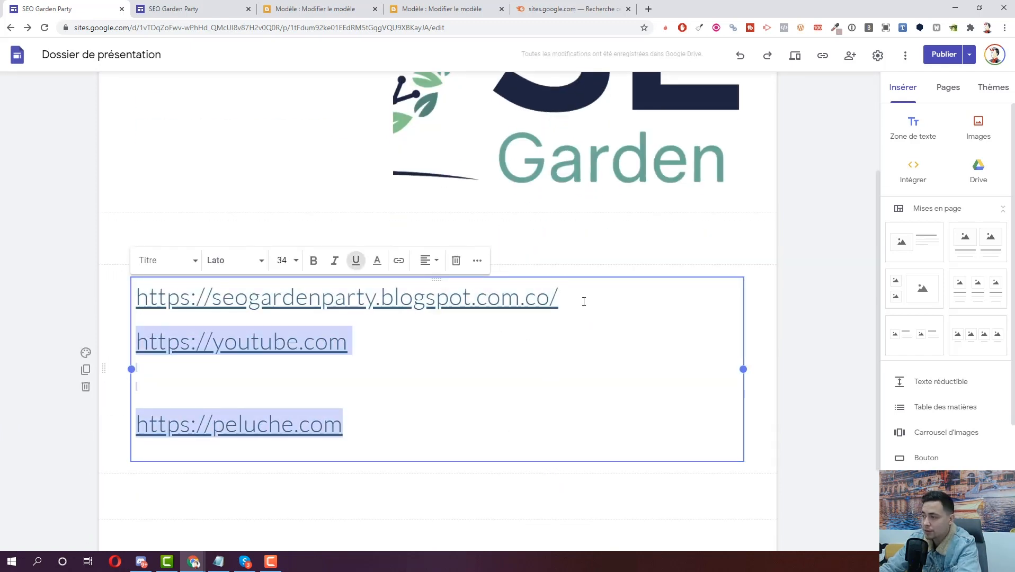
{"action": "key", "text": "BackSpace"}
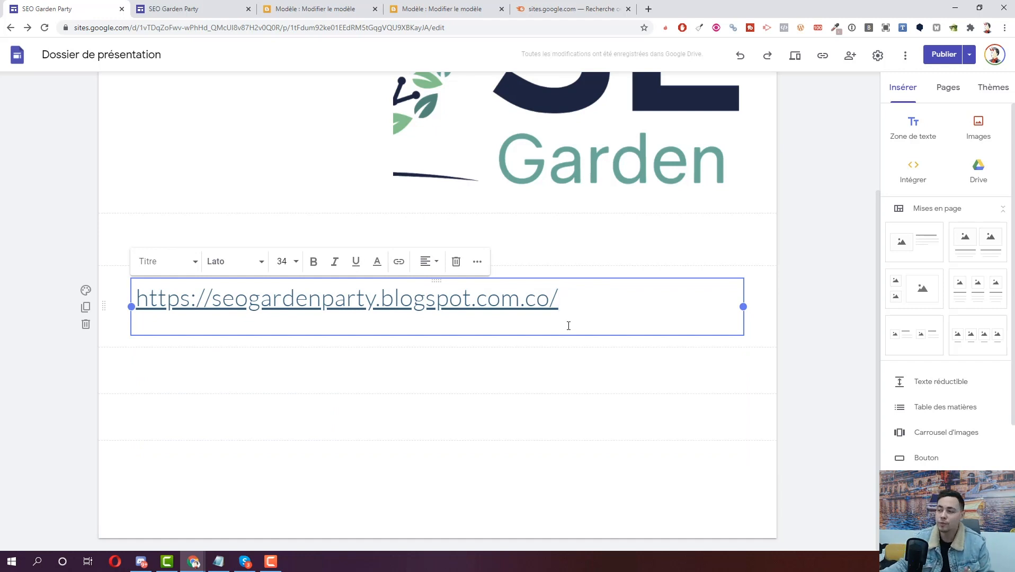
{"action": "left_click", "coordinate": [835, 318]}
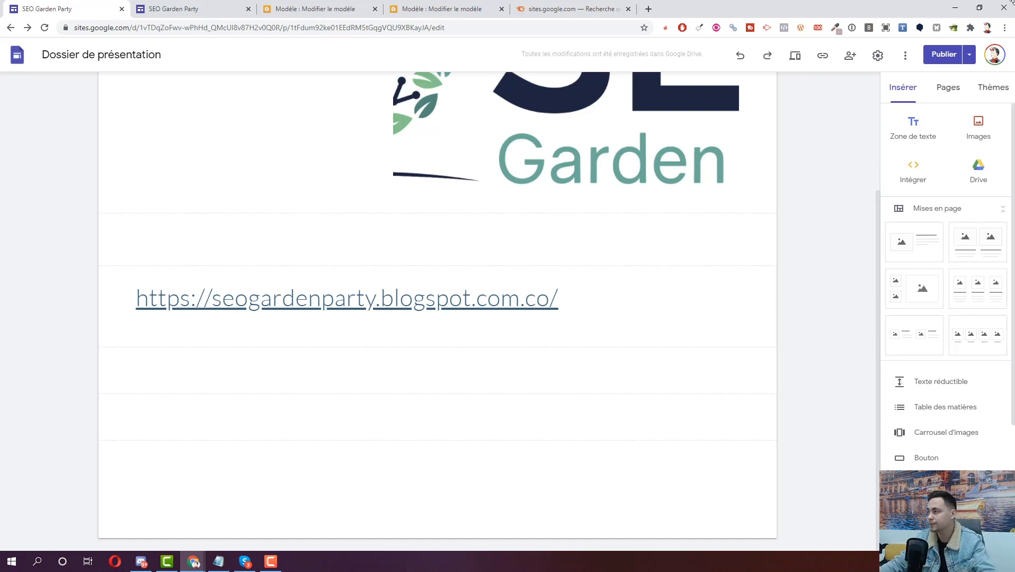
Step: Enter "Mon petit texte sur le SEO" in the empty text box above the blogspot link
{"action": "scroll", "coordinate": [347, 493], "scroll_direction": "up", "scroll_amount": 3}
{"action": "left_click", "coordinate": [368, 398]}
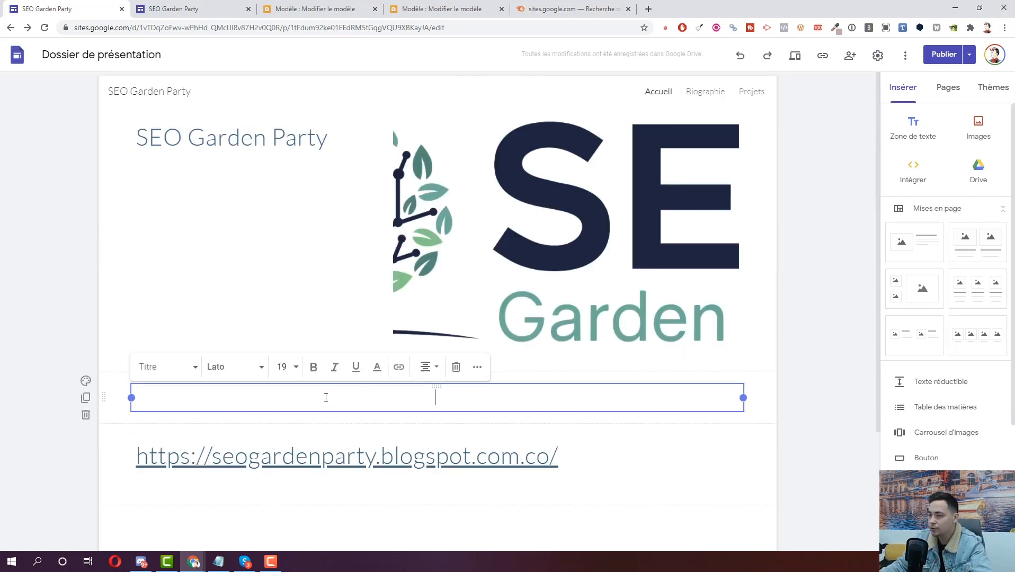
{"action": "type", "text": "Mon pet"}
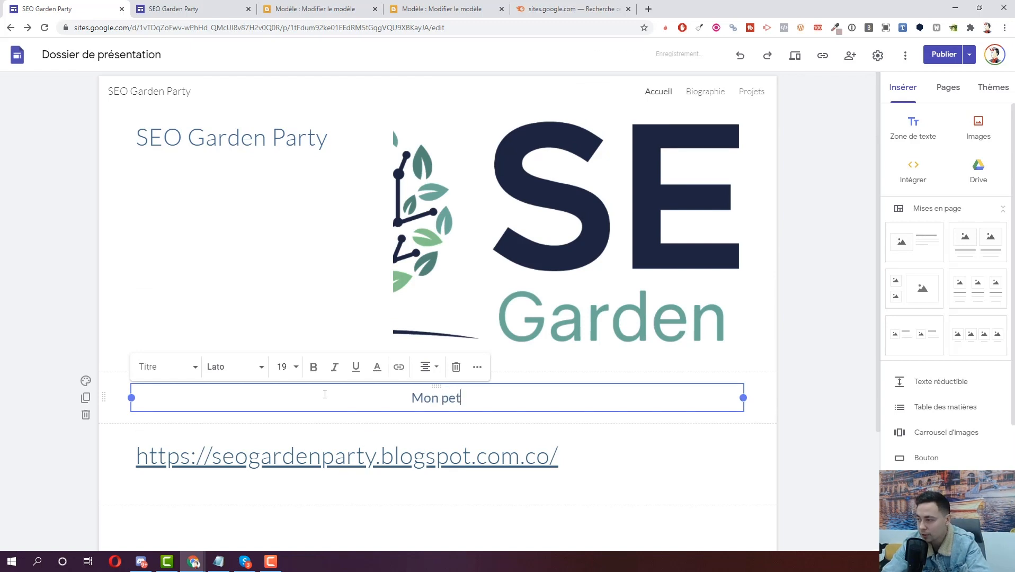
{"action": "type", "text": "it texte sur le SEO"}
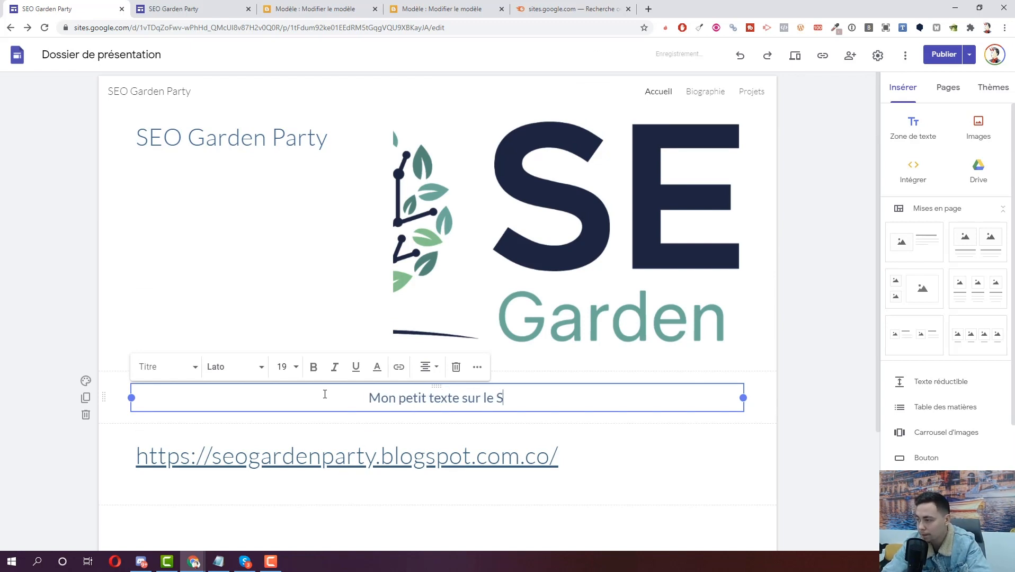
{"action": "key", "text": "Return"}
{"action": "key", "text": "Return"}
{"action": "type", "text": "J'envoie 30 b"}
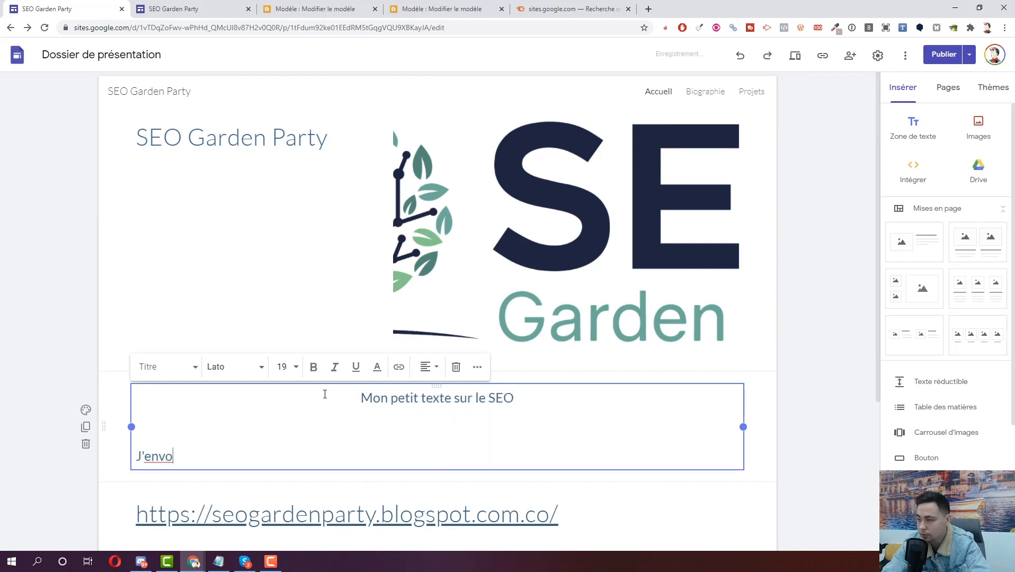
{"action": "type", "text": "acklinks vers"}
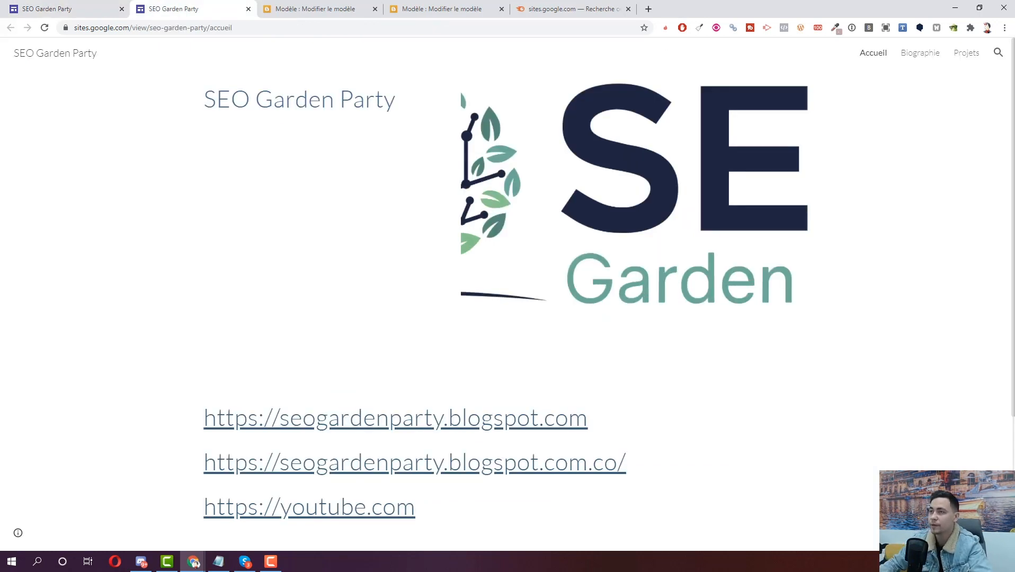
{"action": "type", "text": "https://sites.google.com/view/seo-garden-party/accueil"}
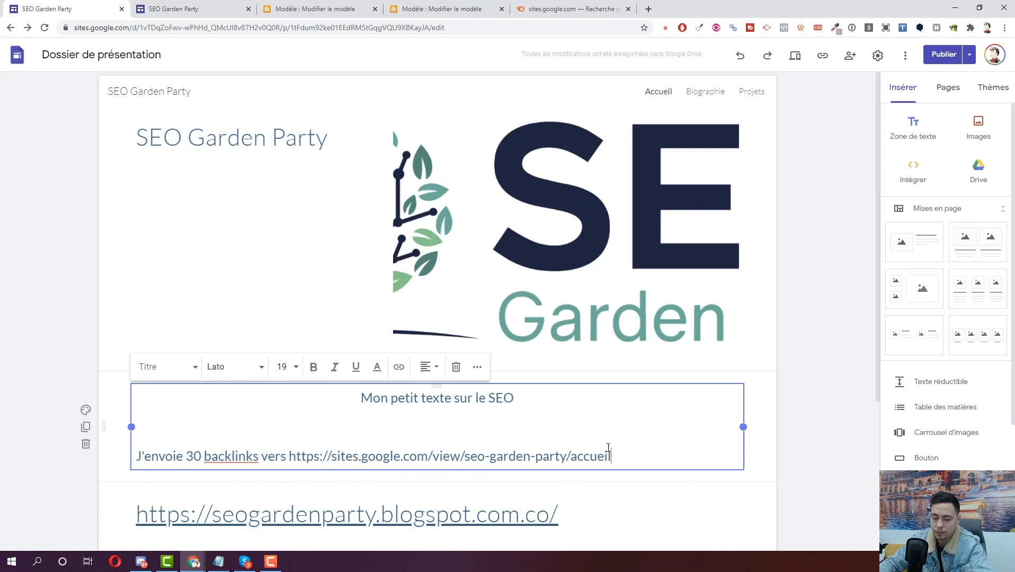
{"action": "type", "text": "et"}
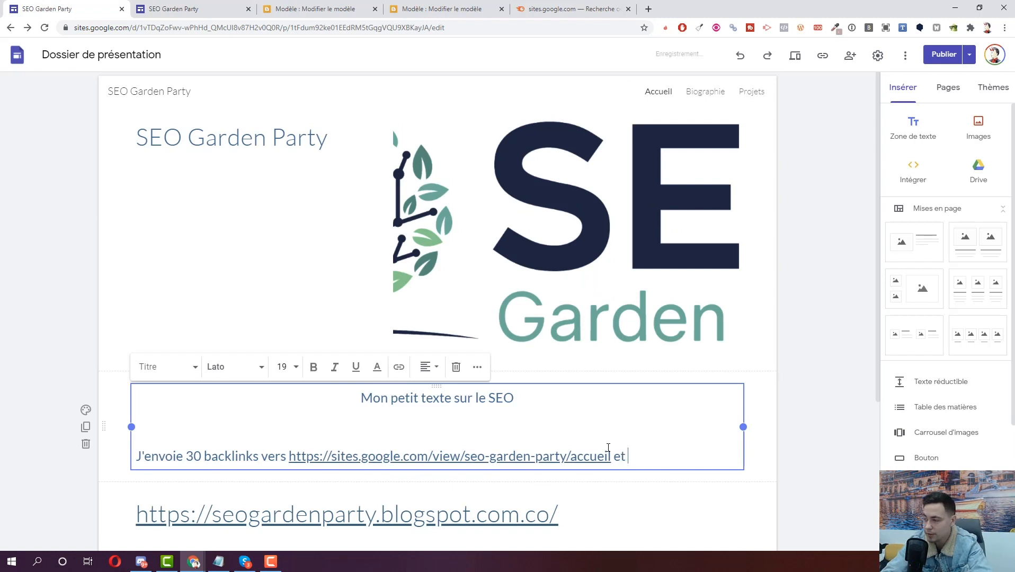
{"action": "type", "text": "https://sites.google.com/view/seo-garden-party/accueil"}
{"action": "type", "text": "==="}
{"action": "key", "text": "BackSpace"}
{"action": "key", "text": "BackSpace"}
{"action": "key", "text": "BackSpace"}
{"action": "key", "text": "BackSpace"}
{"action": "key", "text": "BackSpace"}
{"action": "key", "text": "BackSpace"}
{"action": "key", "text": "BackSpace"}
{"action": "key", "text": "BackSpace"}
{"action": "key", "text": "BackSpace"}
{"action": "key", "text": "BackSpace"}
{"action": "key", "text": "BackSpace"}
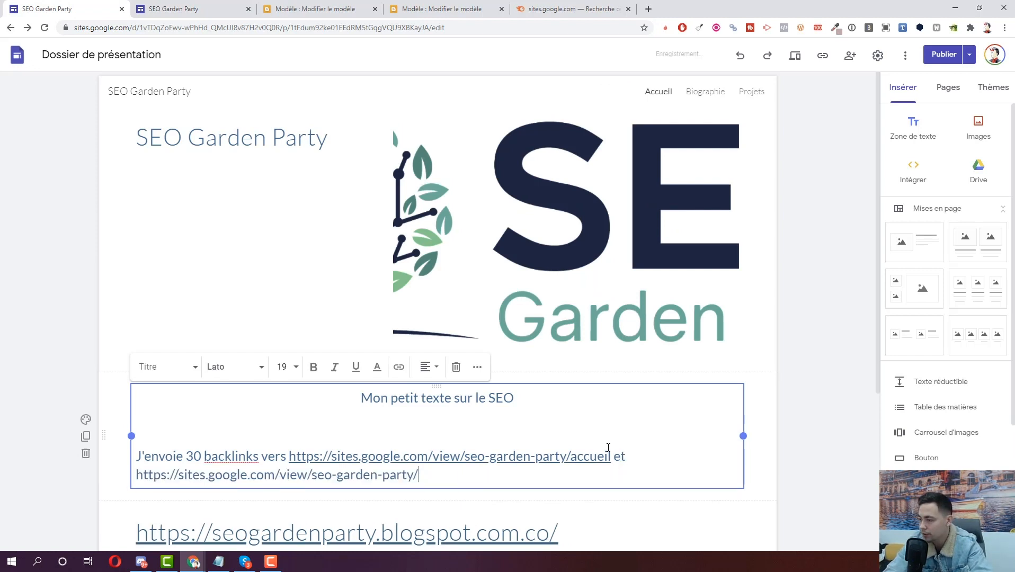
{"action": "key", "text": "ctrl+t"}
{"action": "type", "text": "https://sites.google.com/view/seo-garden-party/accueil"}
{"action": "key", "text": "BackSpace"}
{"action": "key", "text": "BackSpace"}
{"action": "key", "text": "BackSpace"}
{"action": "key", "text": "BackSpace"}
{"action": "key", "text": "BackSpace"}
{"action": "key", "text": "BackSpace"}
{"action": "key", "text": "BackSpace"}
{"action": "key", "text": "BackSpace"}
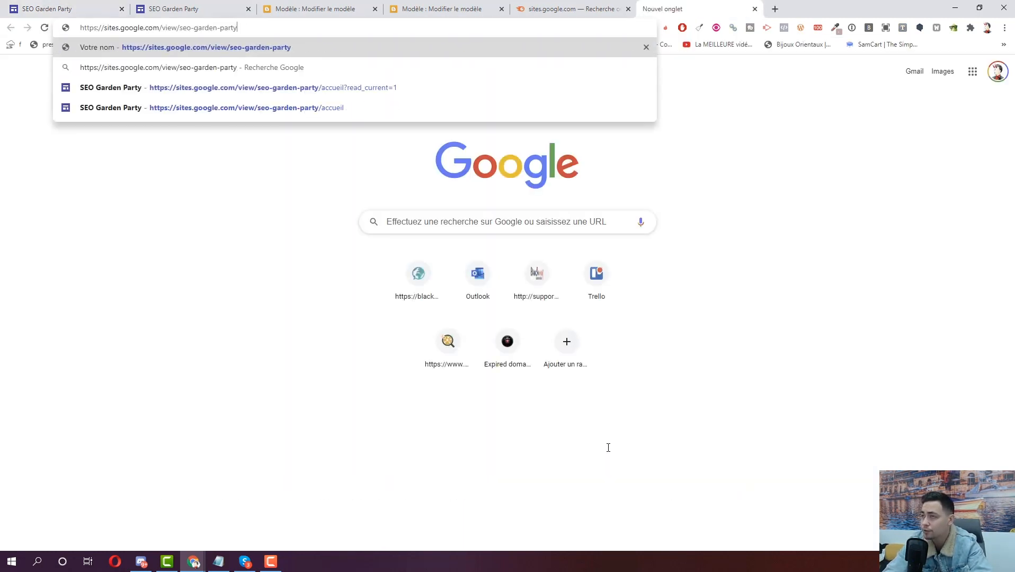
{"action": "key", "text": "Return"}
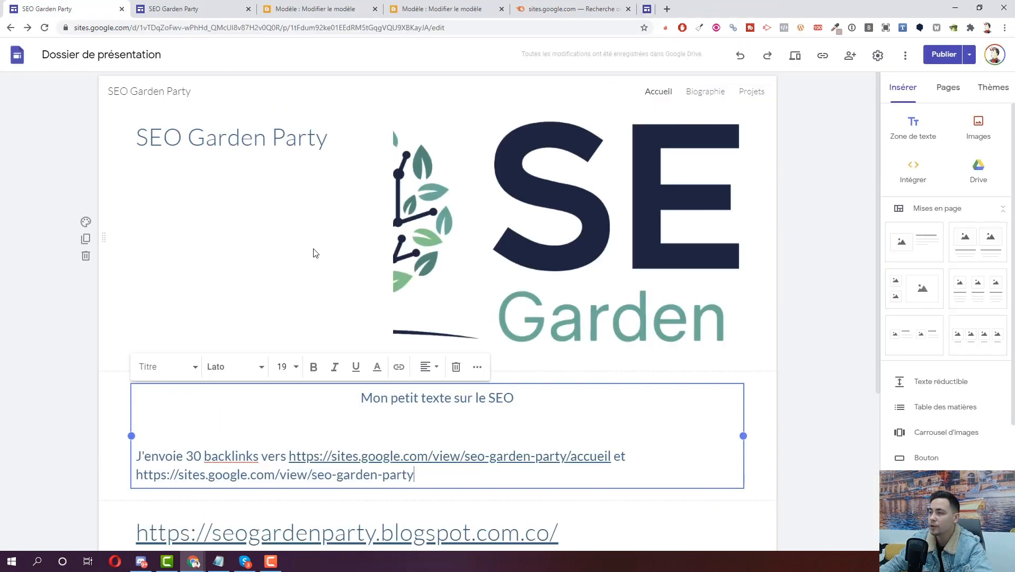
{"action": "key", "text": "ctrl+w"}
Step: Turn the second site URL into a link by ending its line, and leave blank lines below it
{"action": "left_click_drag", "start_coordinate": [433, 475], "coordinate": [458, 474]}
{"action": "key", "text": "Return"}
{"action": "key", "text": "Return"}
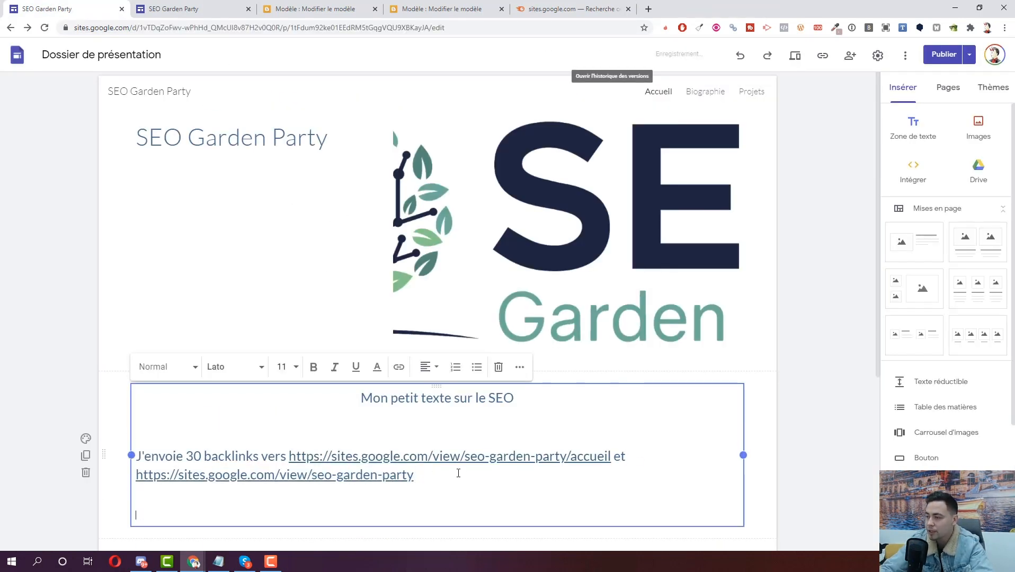
{"action": "left_click", "coordinate": [268, 227]}
{"action": "scroll", "coordinate": [269, 227], "scroll_direction": "down", "scroll_amount": 1}
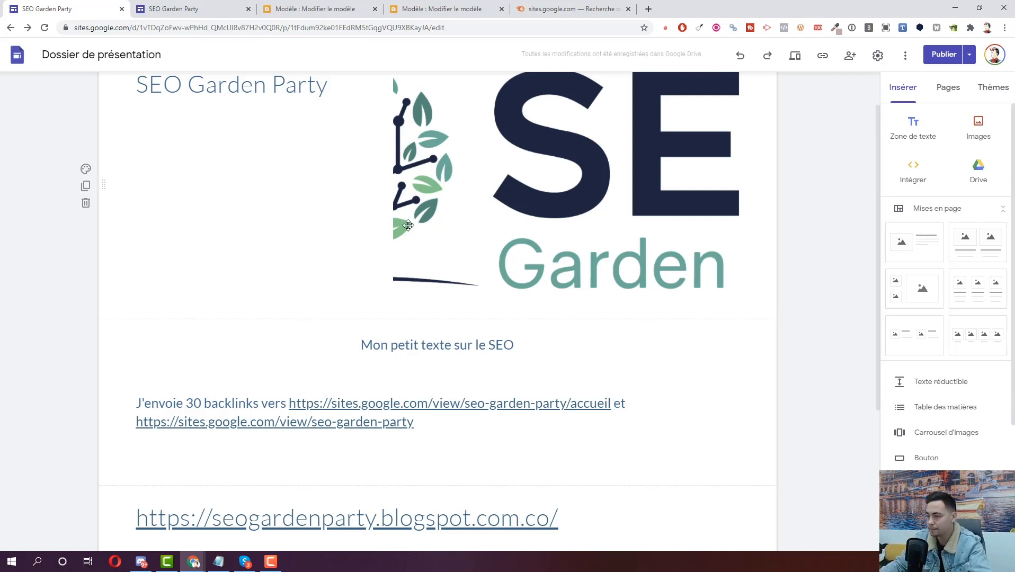
{"action": "left_click", "coordinate": [576, 525]}
{"action": "left_click_drag", "start_coordinate": [577, 524], "coordinate": [143, 524]}
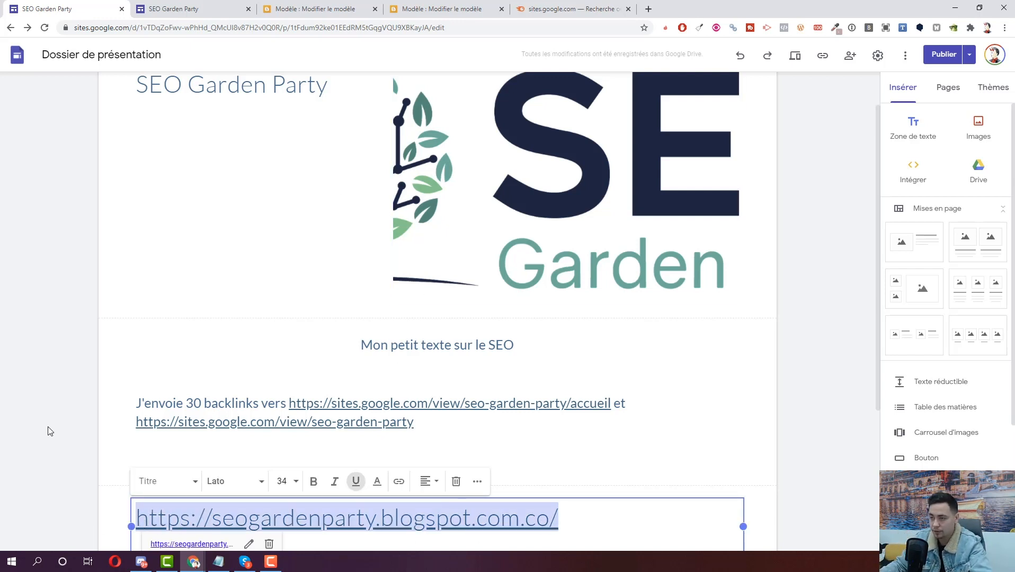
{"action": "left_click", "coordinate": [58, 413]}
{"action": "key", "text": "ctrl+t"}
{"action": "type", "text": "url tracker"}
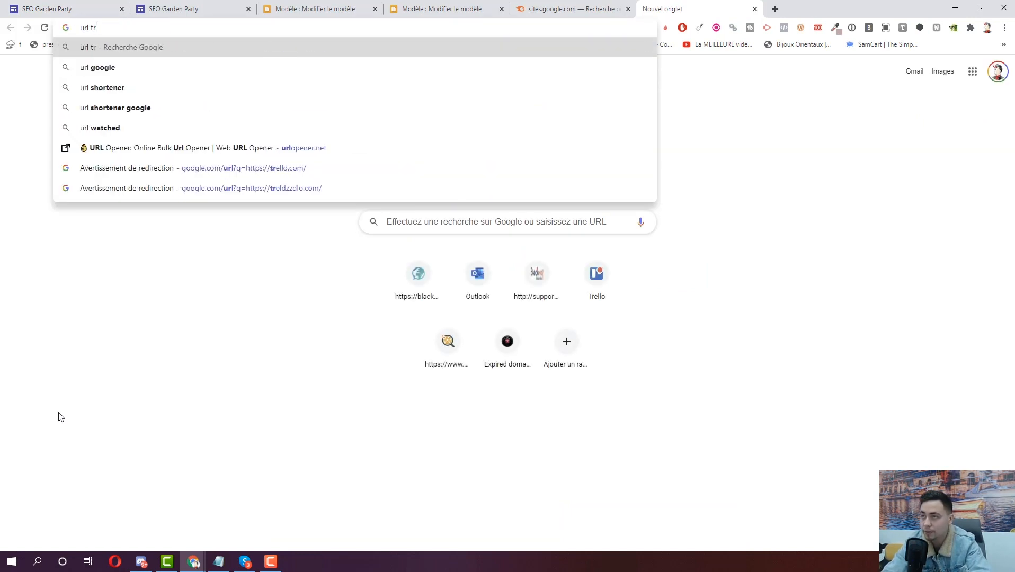
{"action": "key", "text": "Return"}
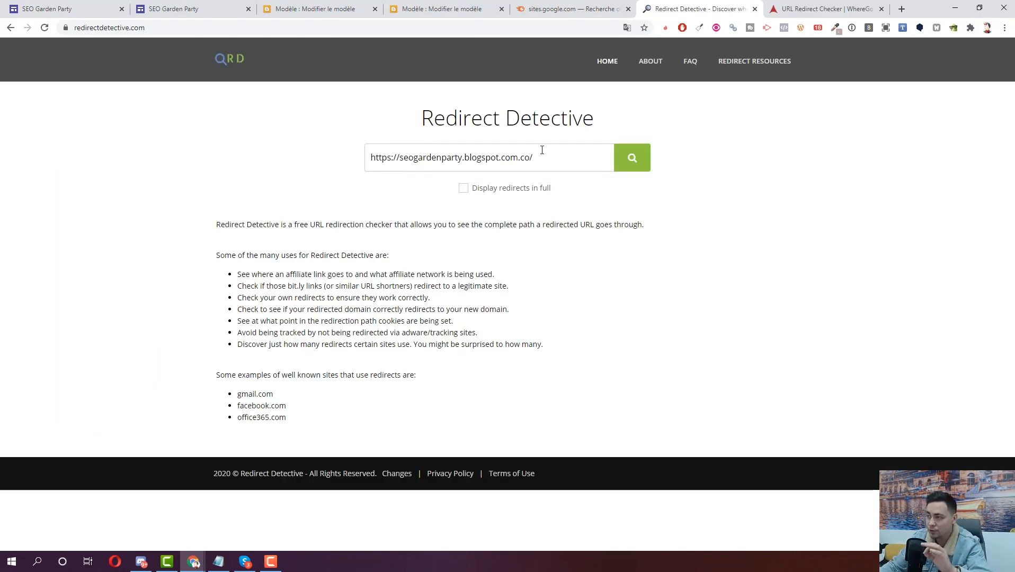
{"action": "left_click_drag", "start_coordinate": [551, 157], "coordinate": [323, 158]}
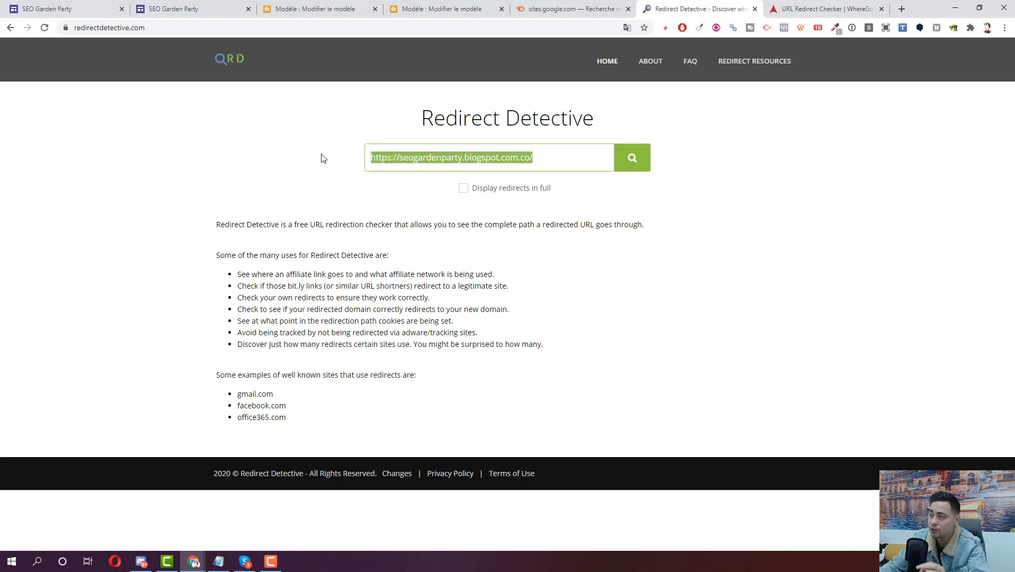
{"action": "left_click", "coordinate": [695, 202]}
{"action": "left_click", "coordinate": [624, 163]}
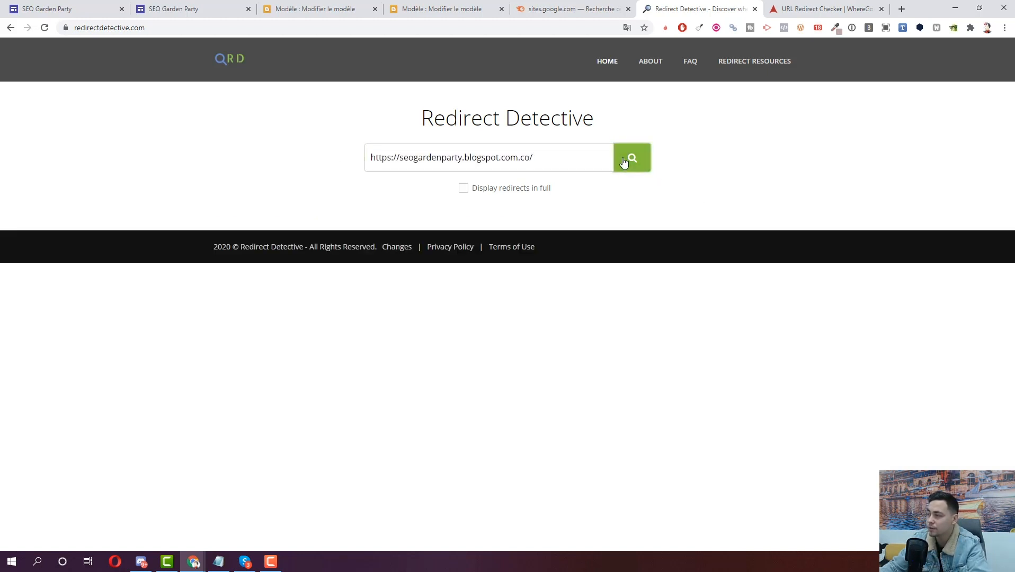